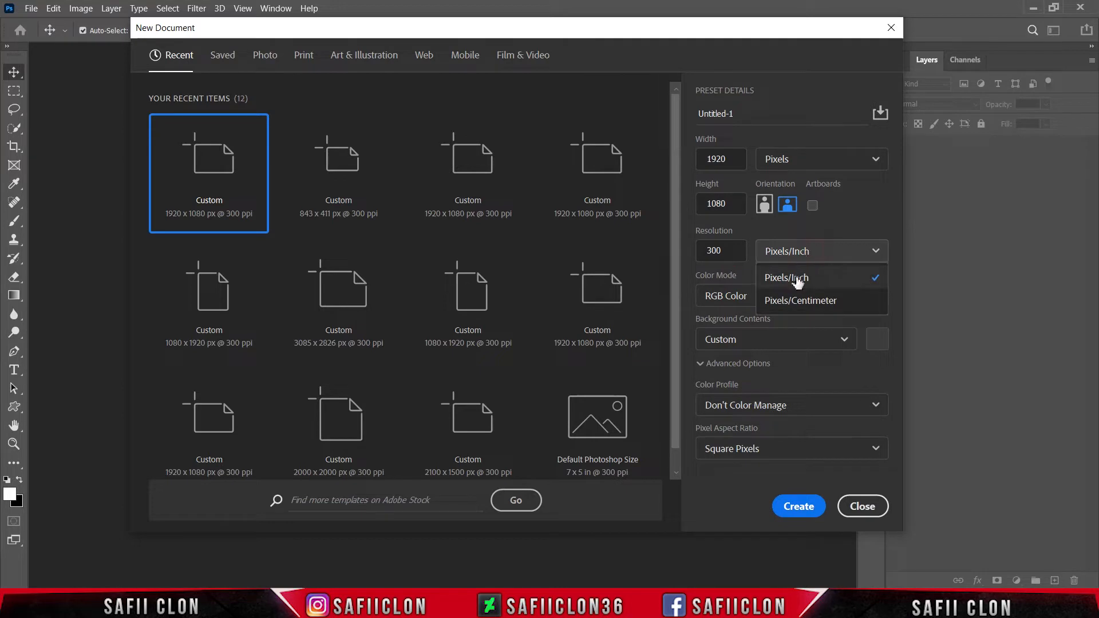
# - Create a 1920 x 1080 pixel document at 300 pixels/inch with a white (ffffff) background
pyautogui.click(797, 278)
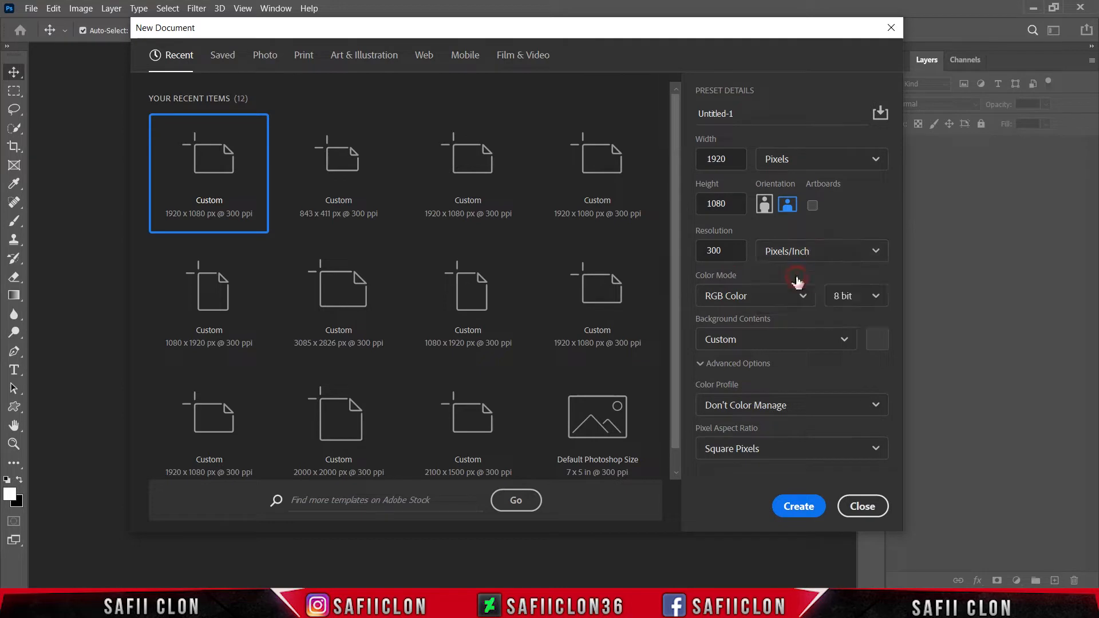
pyautogui.click(878, 340)
pyautogui.write('ffffff')
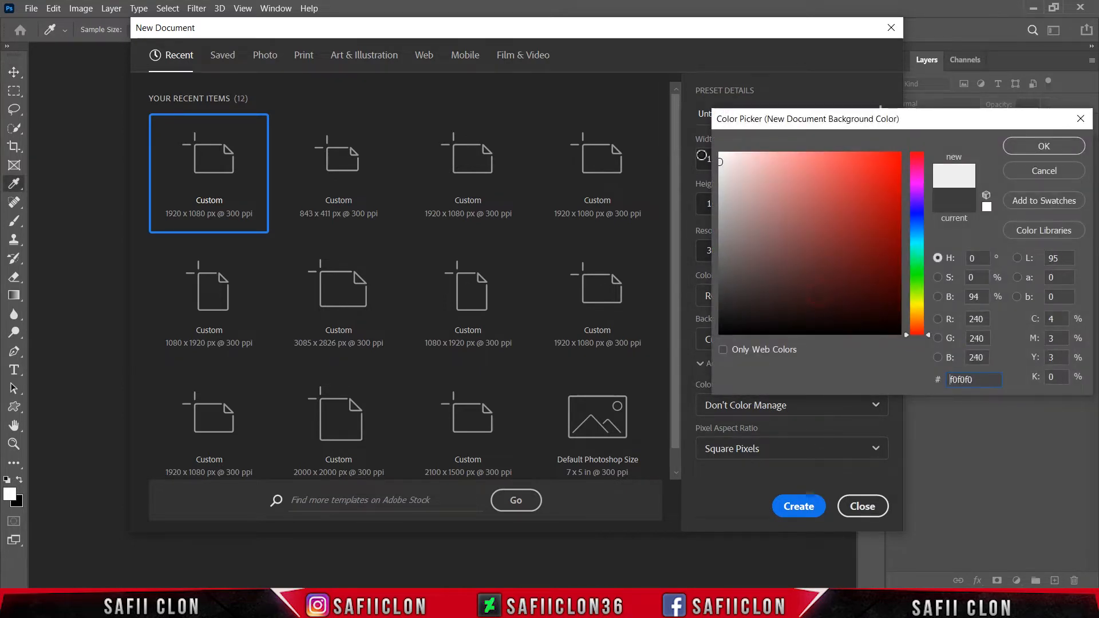
pyautogui.click(1011, 151)
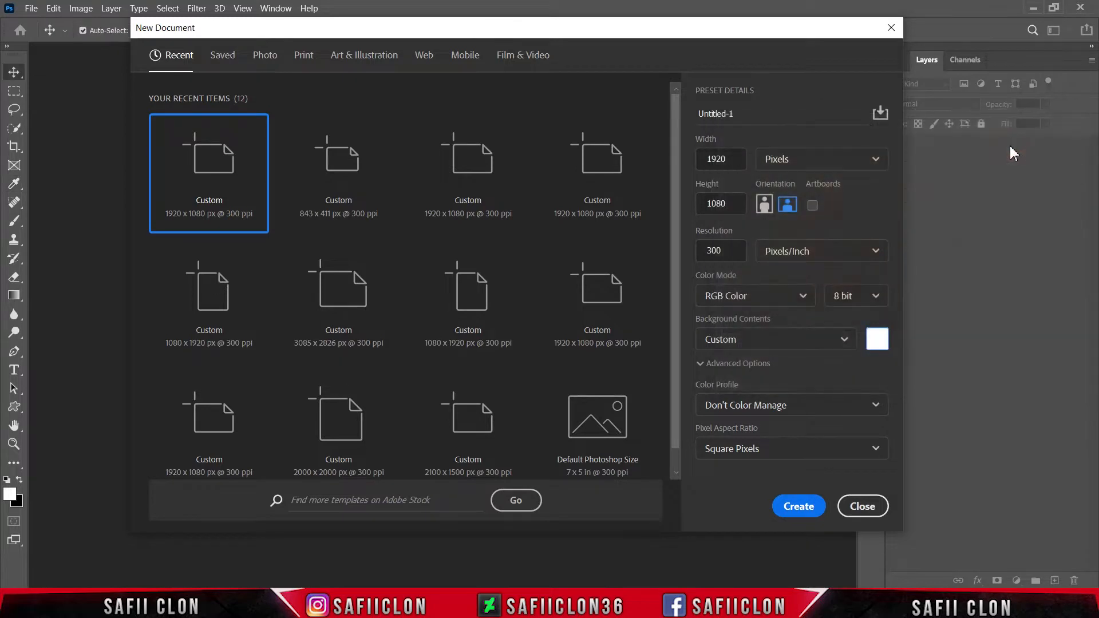
pyautogui.click(799, 507)
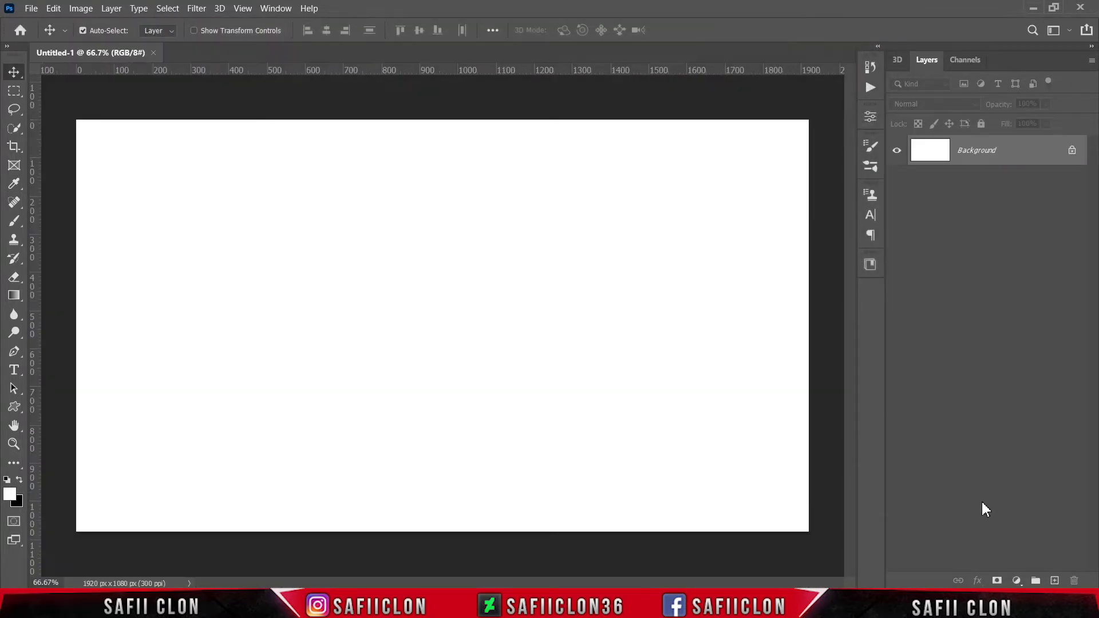
# - Add a Solid Color fill layer in blue 20a0da above the background
pyautogui.click(1016, 581)
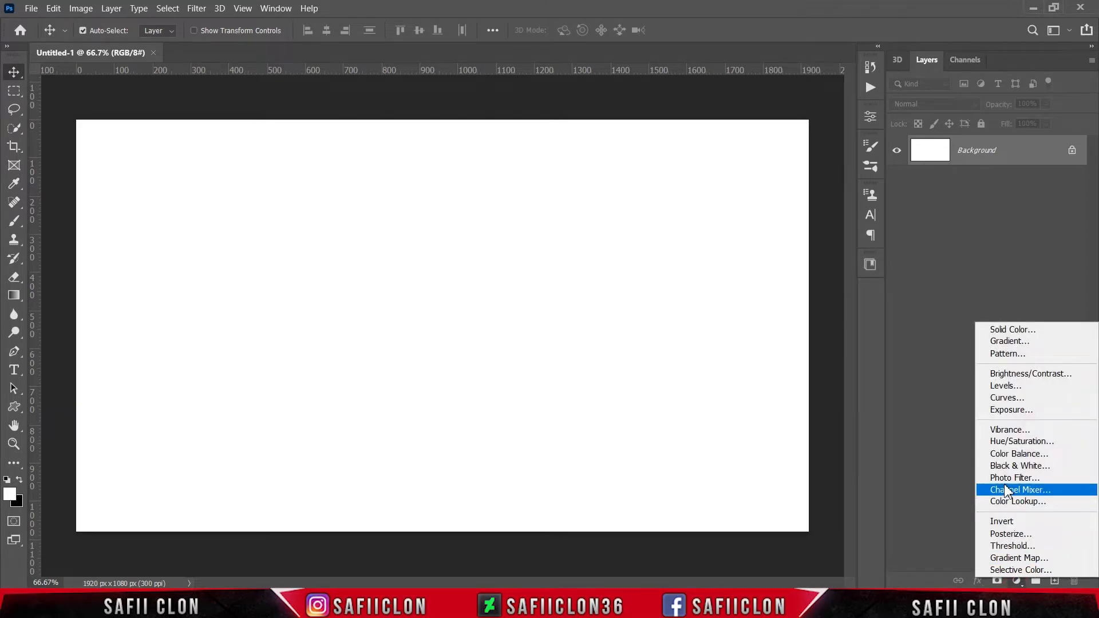
pyautogui.click(1013, 330)
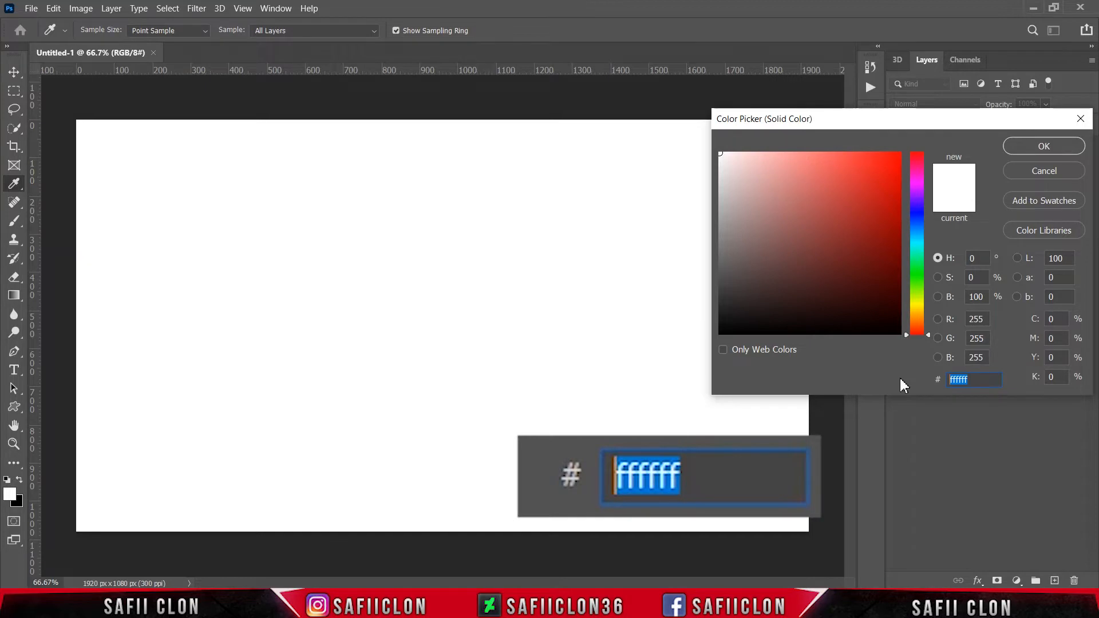
pyautogui.write('20a')
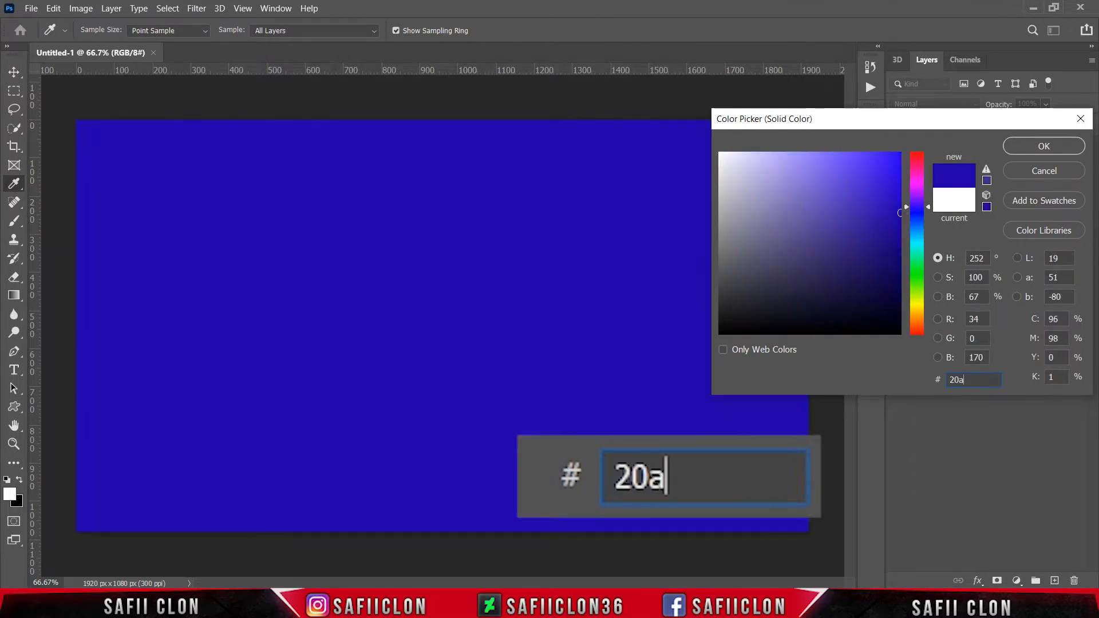
pyautogui.write('d')
pyautogui.press('BackSpace')
pyautogui.write('0da')
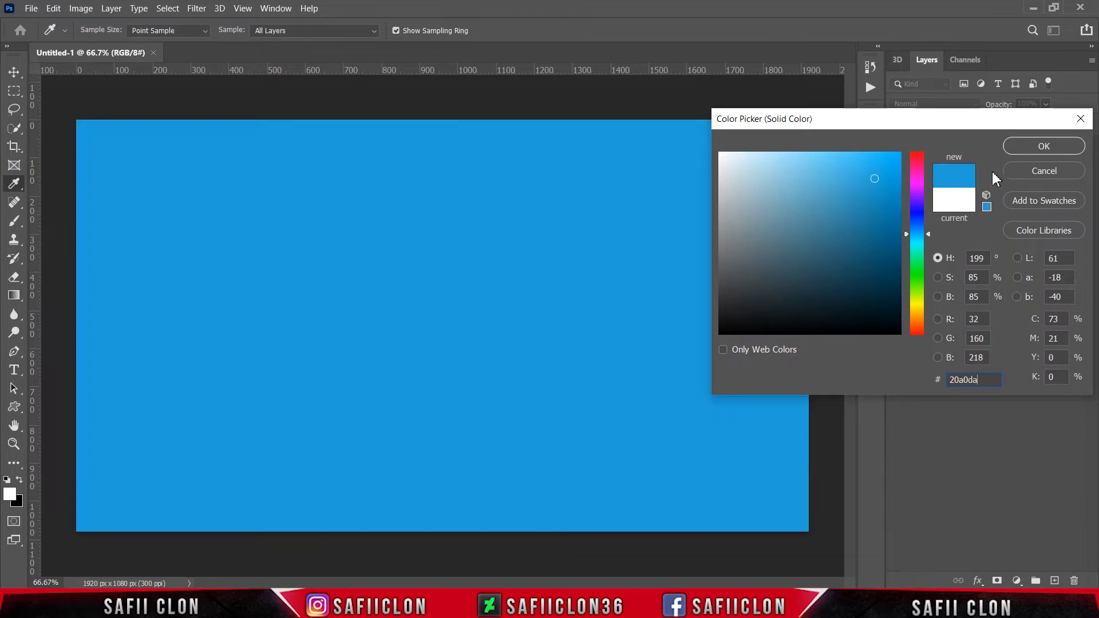
pyautogui.click(1023, 150)
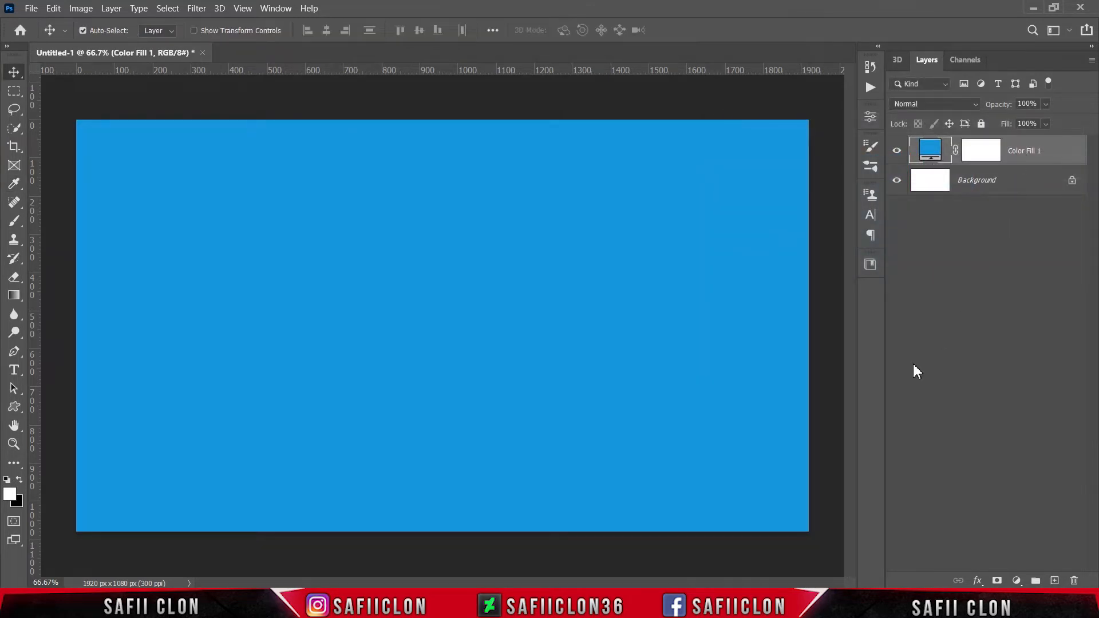
# - Set up the Type tool with the Berlin Sans FB Demi font in Bold style
pyautogui.click(19, 372)
pyautogui.click(63, 372)
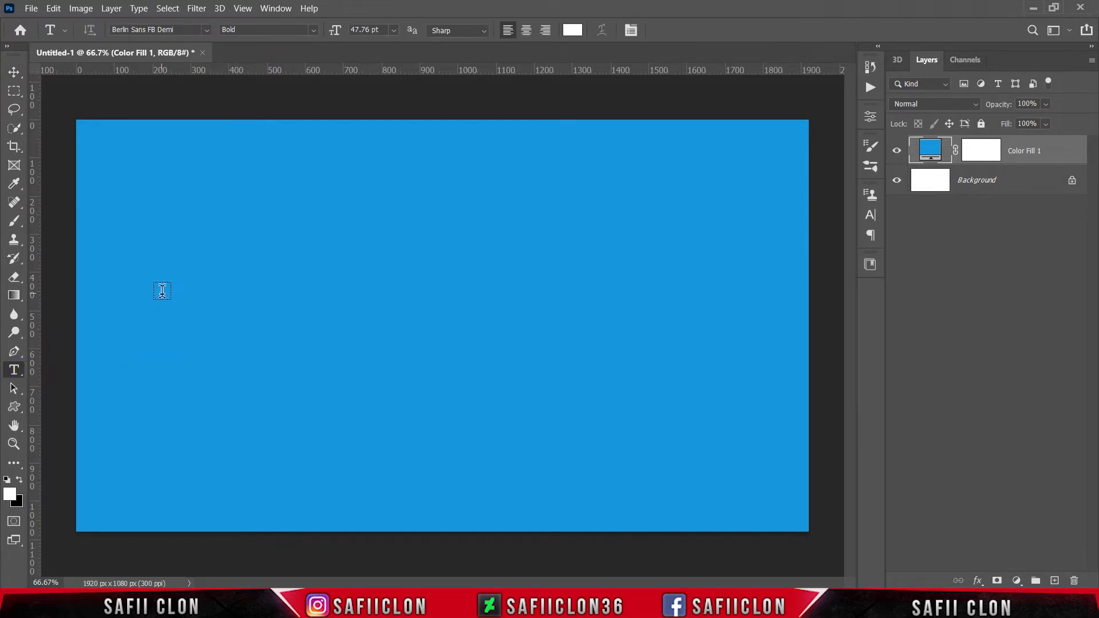
pyautogui.click(206, 30)
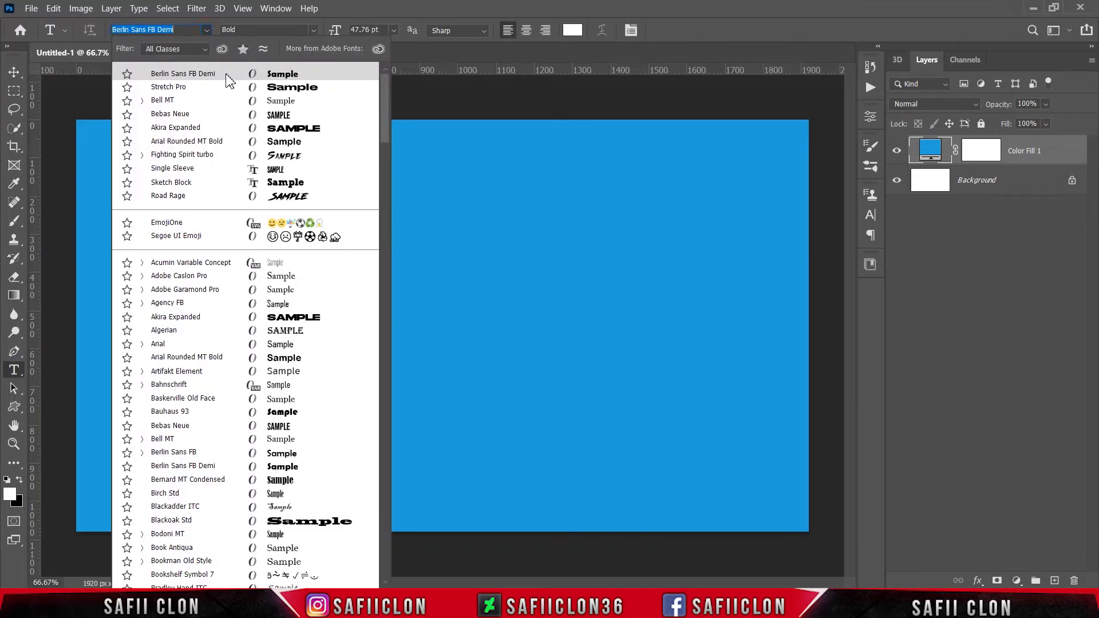
pyautogui.click(211, 75)
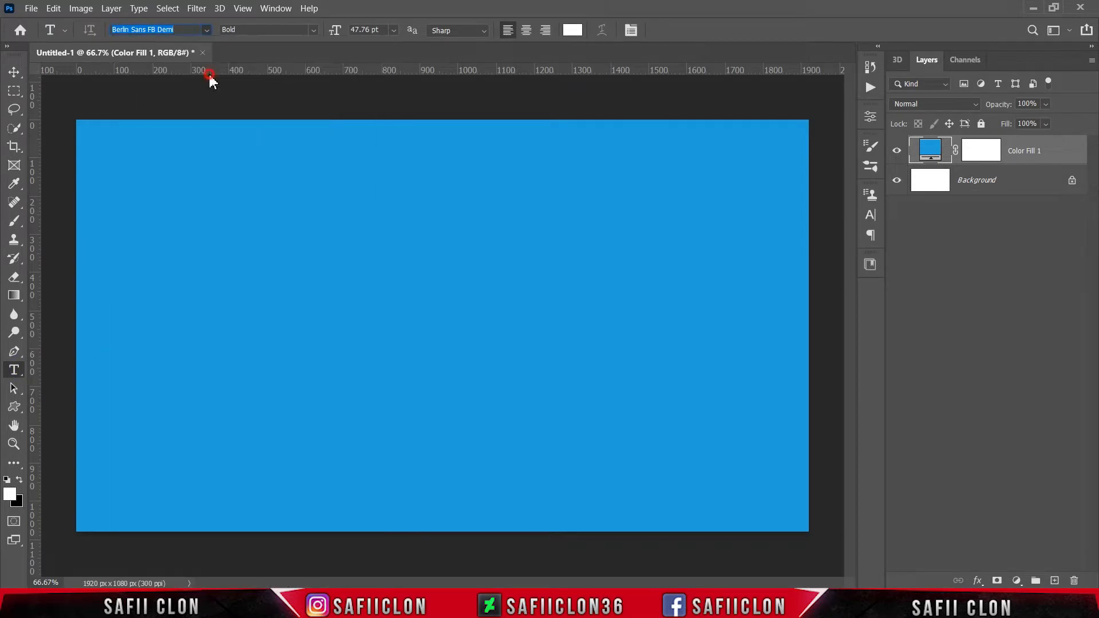
pyautogui.click(315, 32)
pyautogui.click(269, 44)
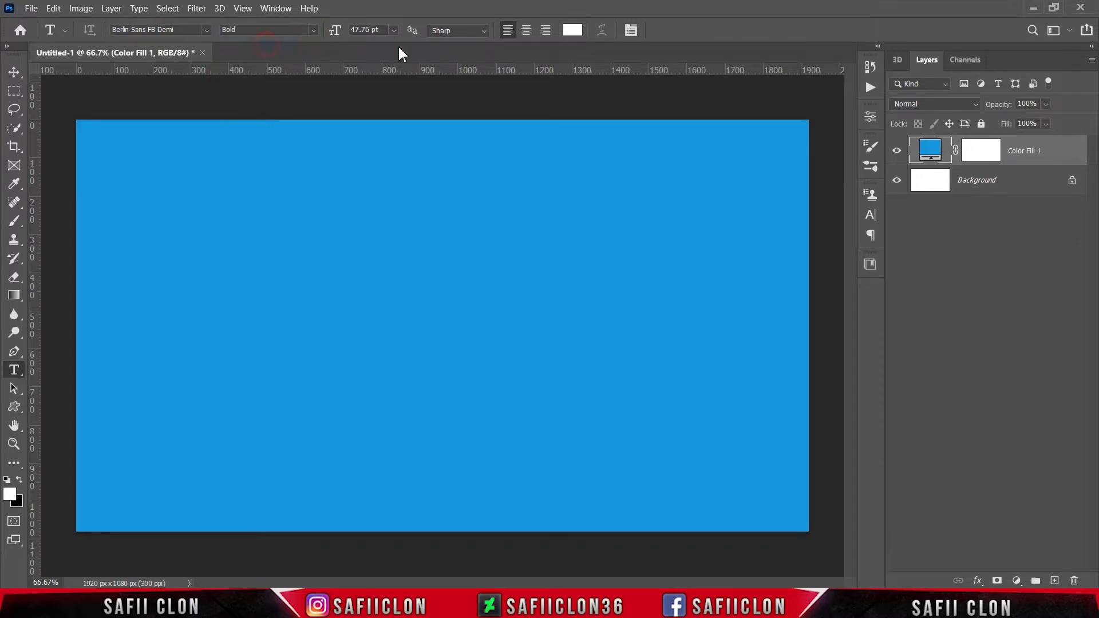
# - Set the text color to yellow f3eb1a
pyautogui.click(572, 32)
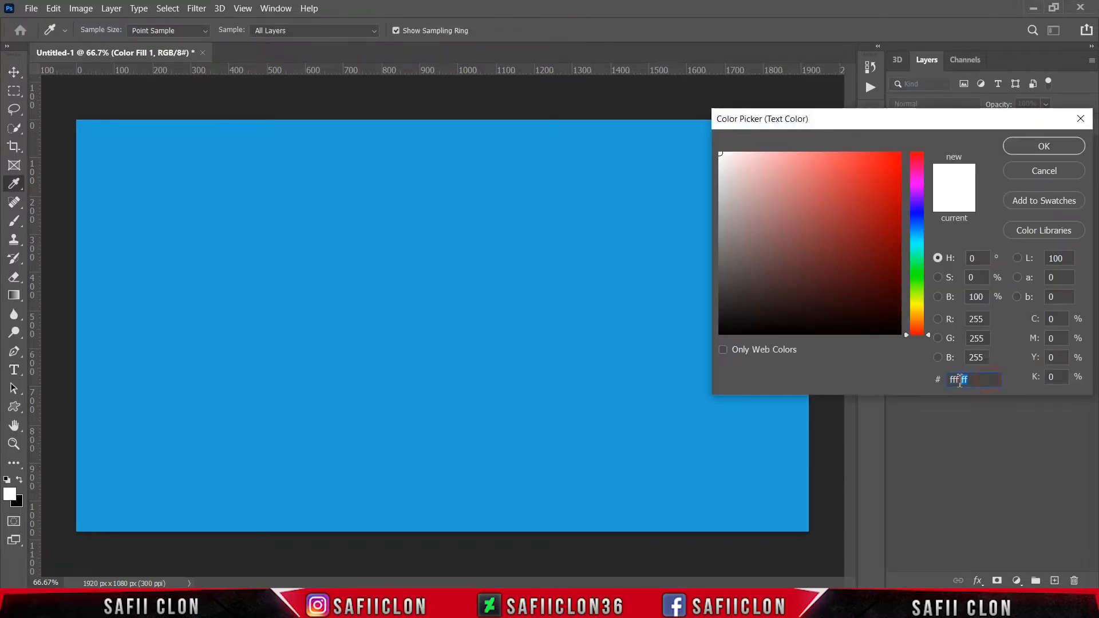
pyautogui.write('f3')
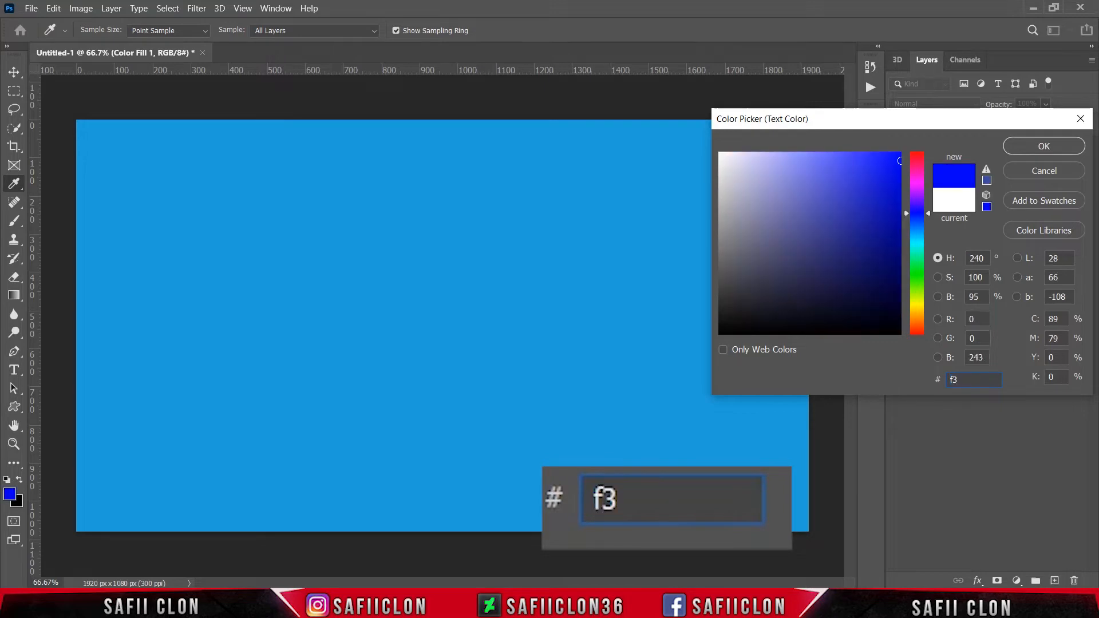
pyautogui.write('eb1a')
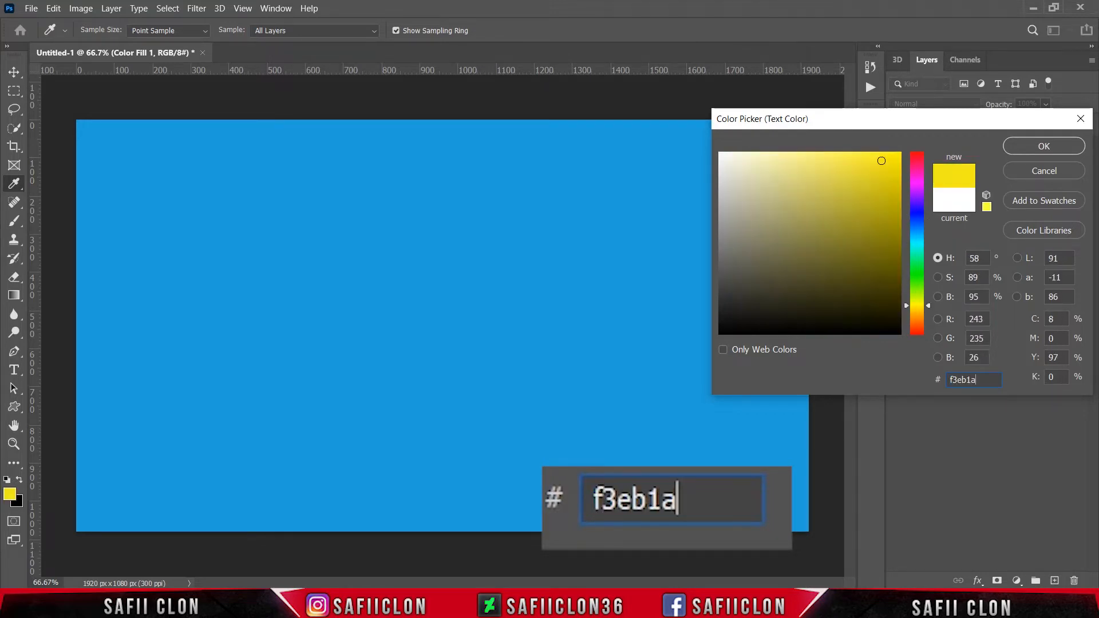
pyautogui.moveTo(983, 380); pyautogui.dragTo(949, 381)
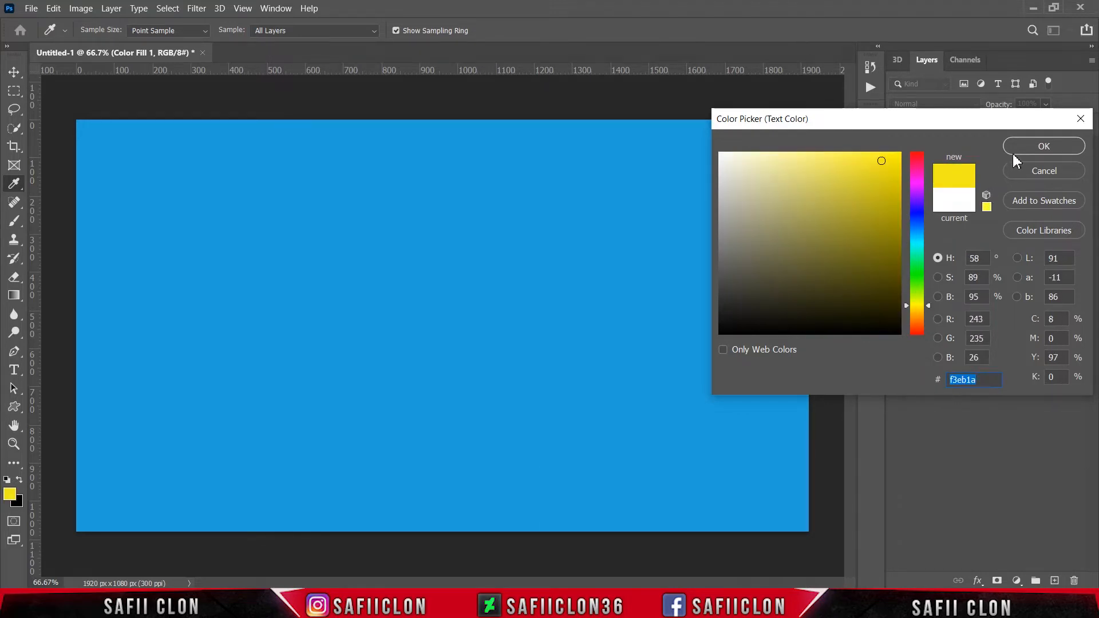
pyautogui.click(1031, 147)
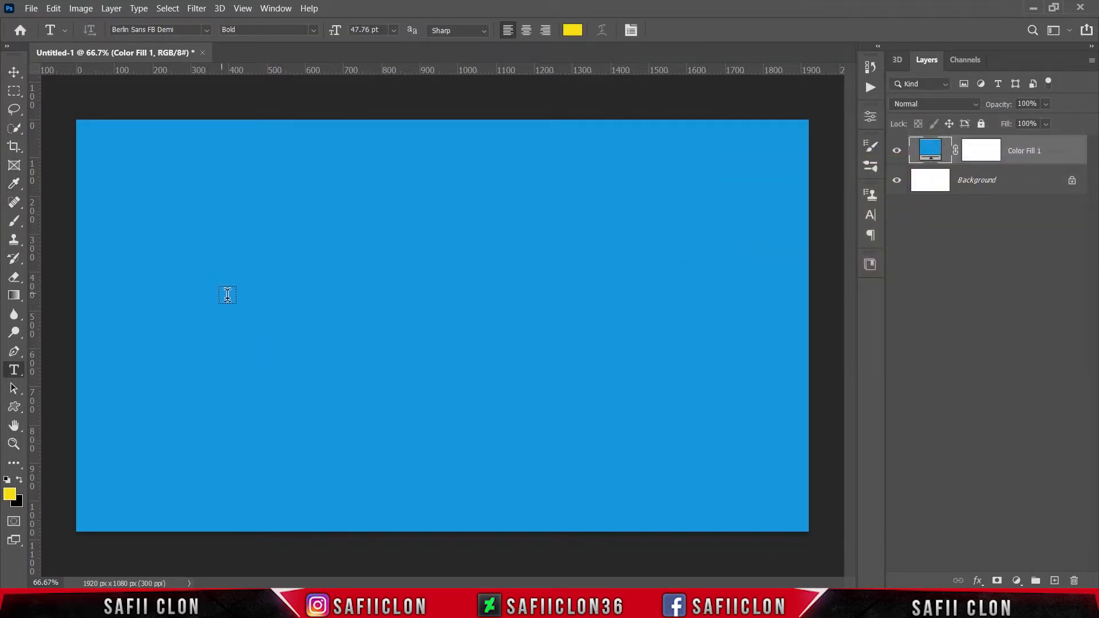
# - Place a text layer reading "TEXT" on the blue canvas and commit it
pyautogui.click(247, 316)
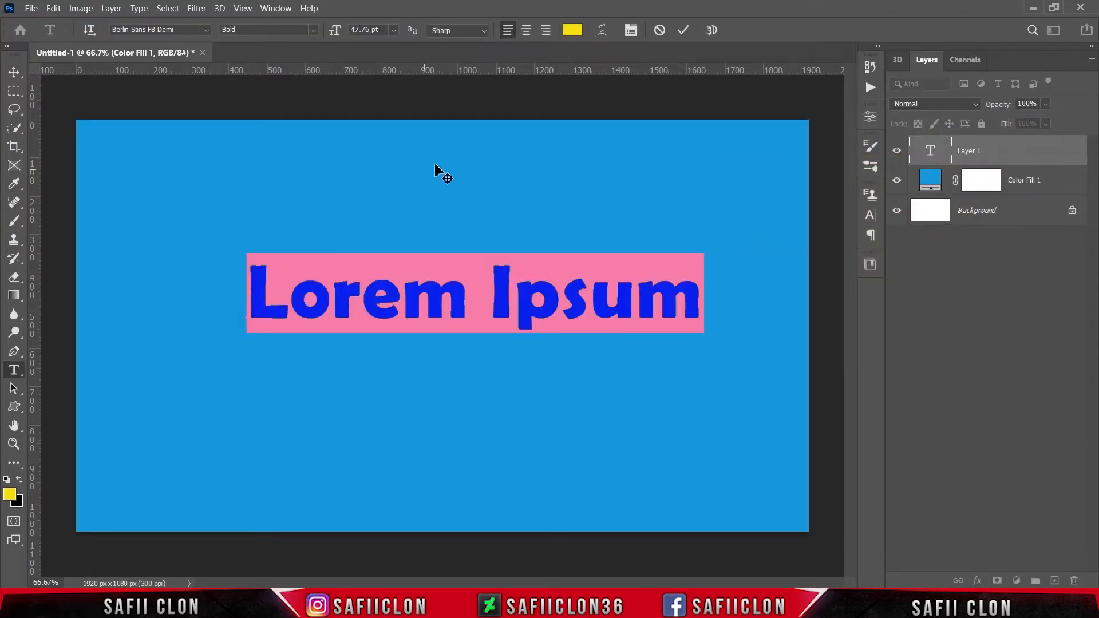
pyautogui.write('T')
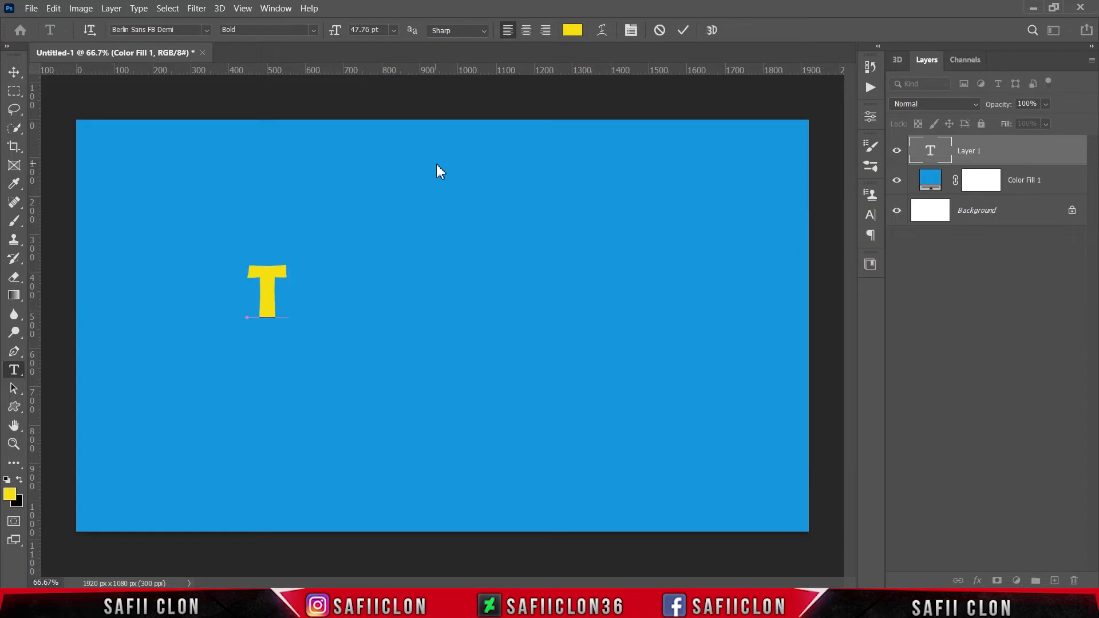
pyautogui.write('EXT')
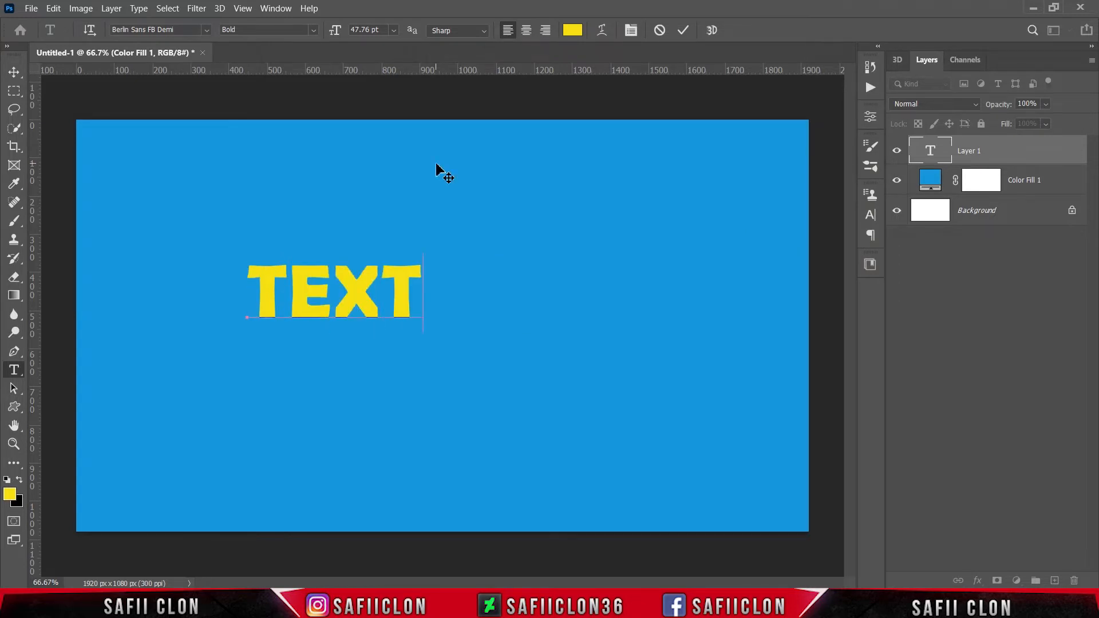
pyautogui.moveTo(421, 287); pyautogui.dragTo(264, 293)
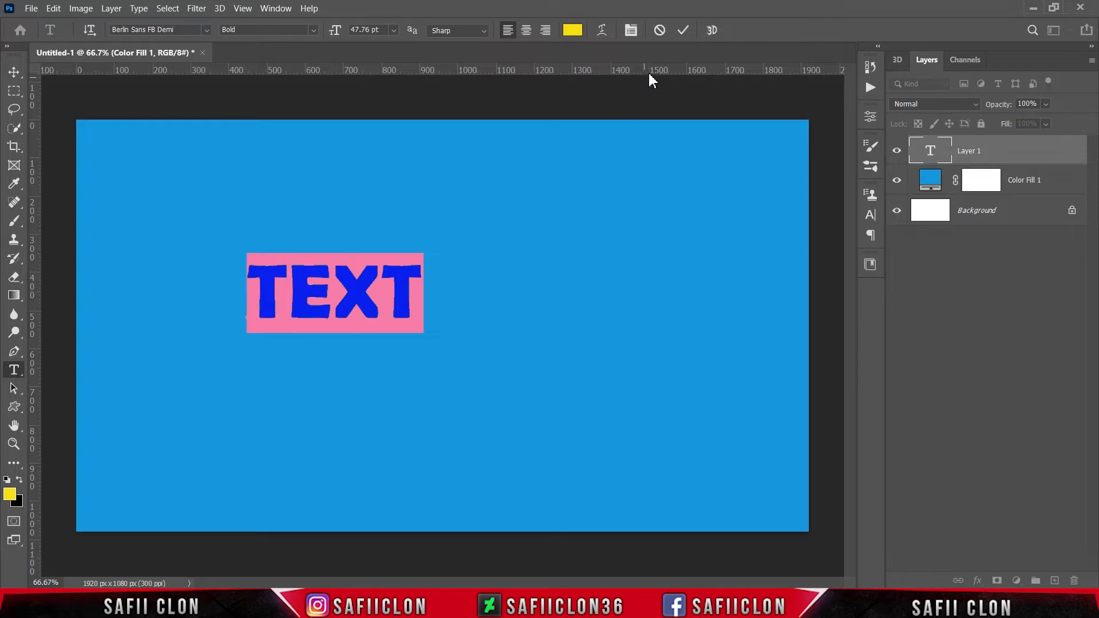
pyautogui.click(683, 30)
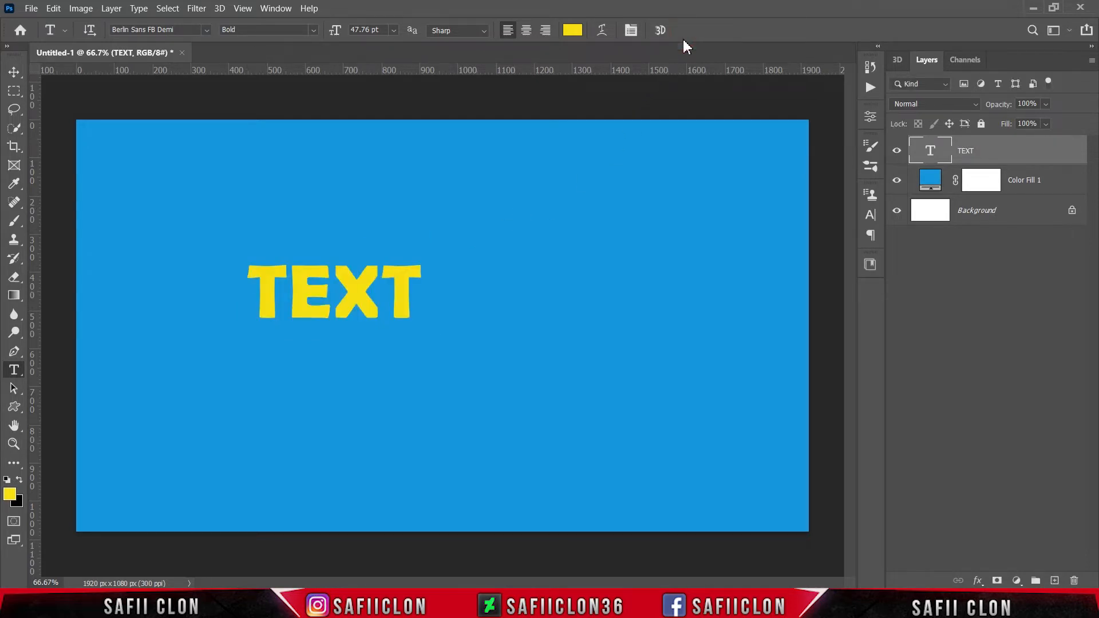
# - Scale the text proportionally to about 263% and center it on the canvas at X 960 px, Y 540 px
pyautogui.hotkey('ctrl', 't')
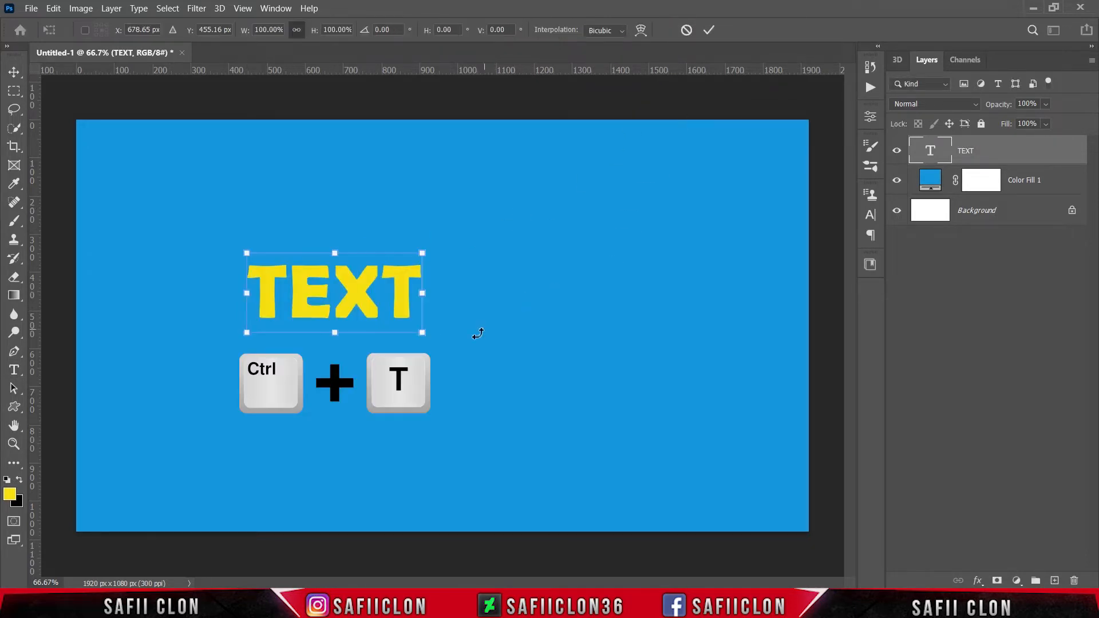
pyautogui.moveTo(424, 336); pyautogui.dragTo(646, 435)
pyautogui.moveTo(512, 350); pyautogui.dragTo(509, 333)
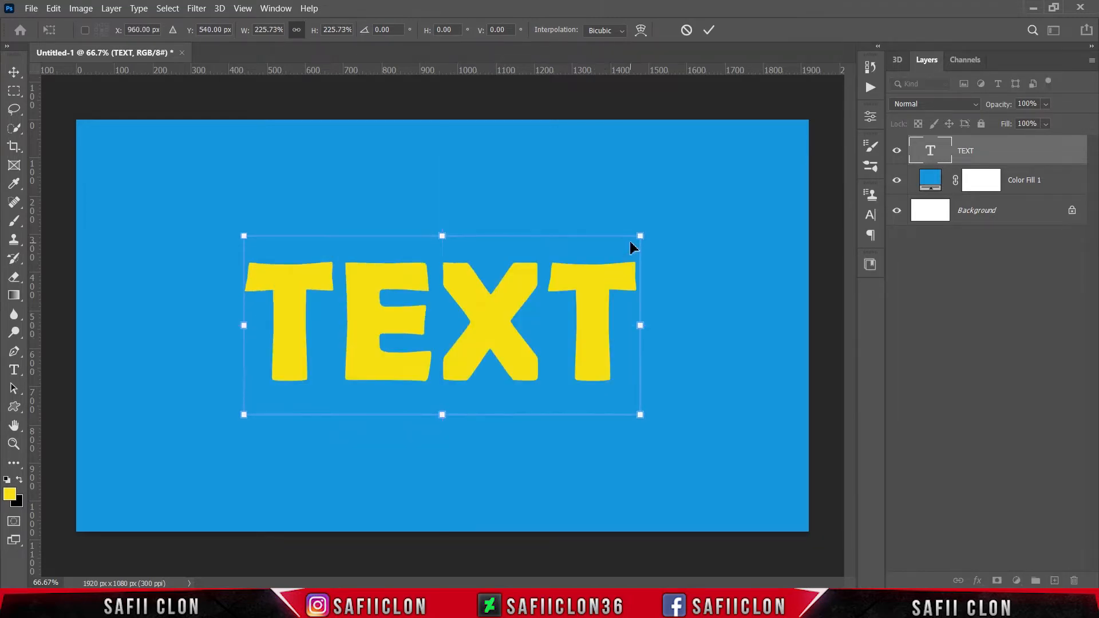
pyautogui.moveTo(641, 236); pyautogui.dragTo(675, 203)
pyautogui.moveTo(529, 313); pyautogui.dragTo(532, 311)
pyautogui.moveTo(680, 218); pyautogui.dragTo(674, 222)
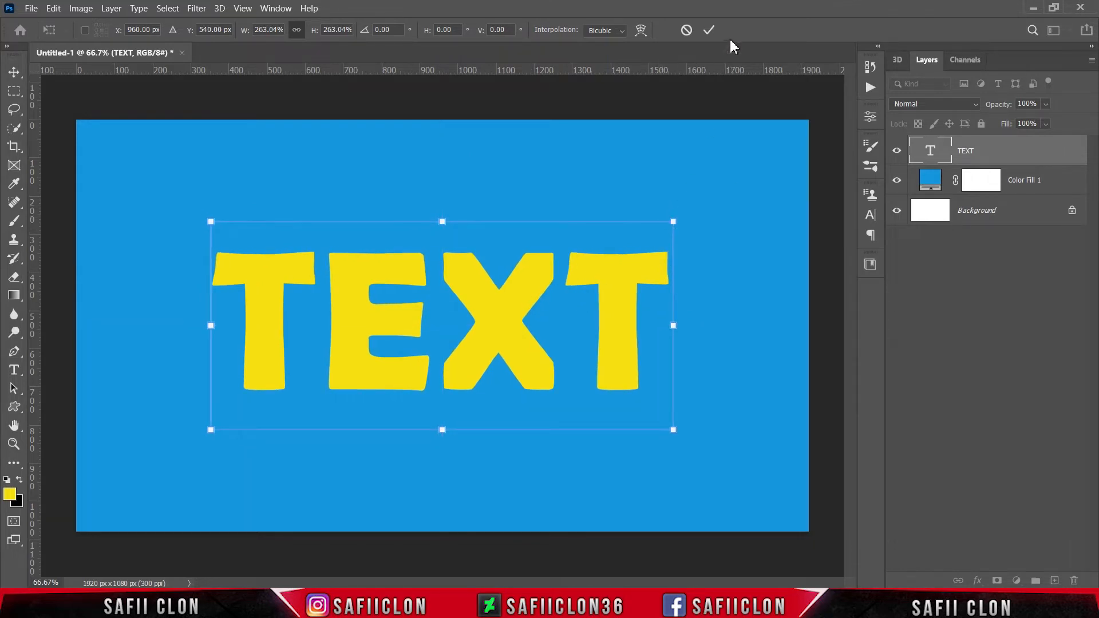
pyautogui.click(702, 32)
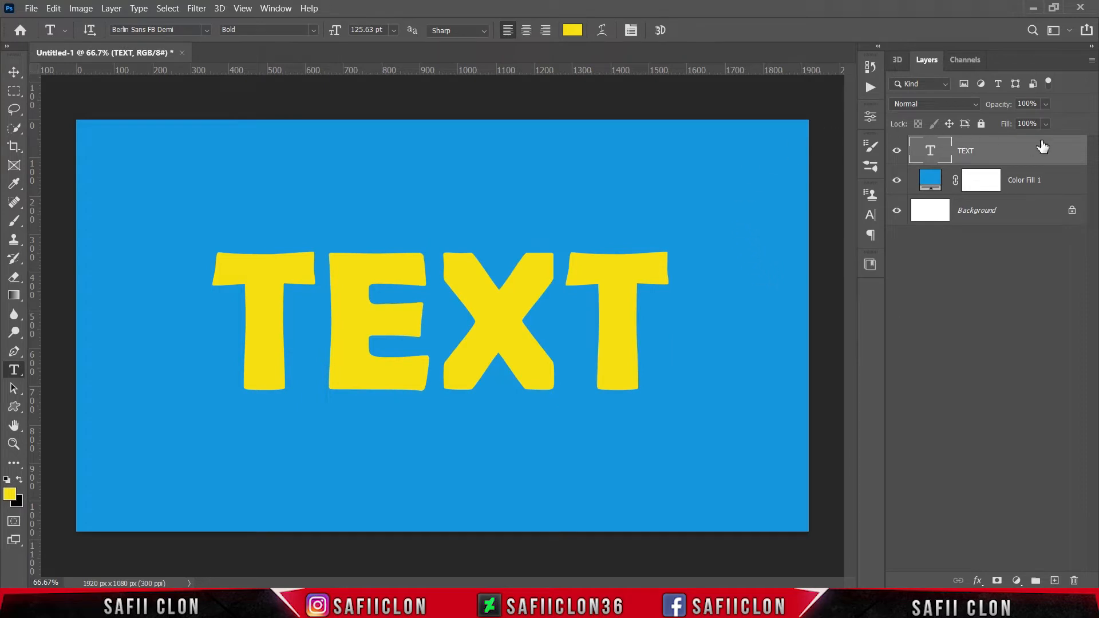
# - Duplicate the TEXT layer, placing the copy beneath the original, and hide the original layer
pyautogui.rightClick(999, 153)
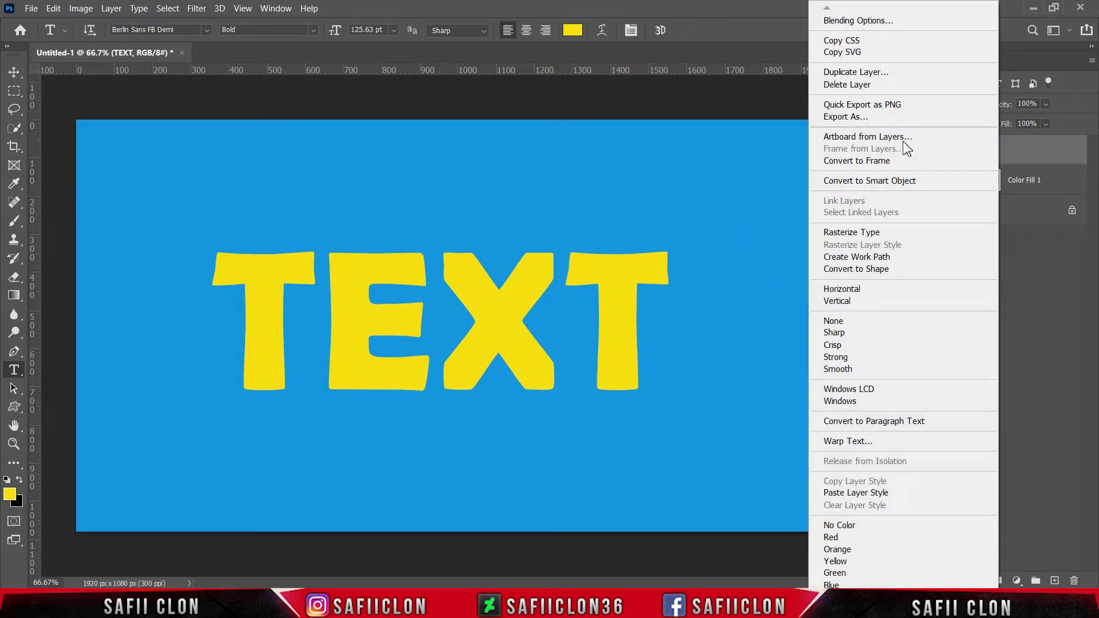
pyautogui.click(842, 74)
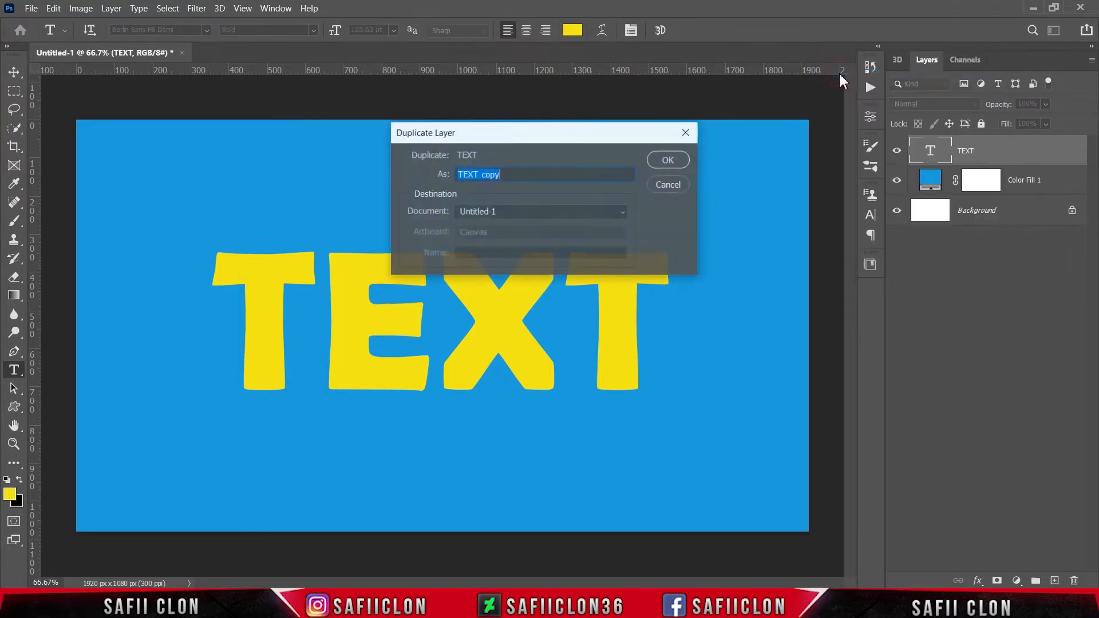
pyautogui.click(676, 153)
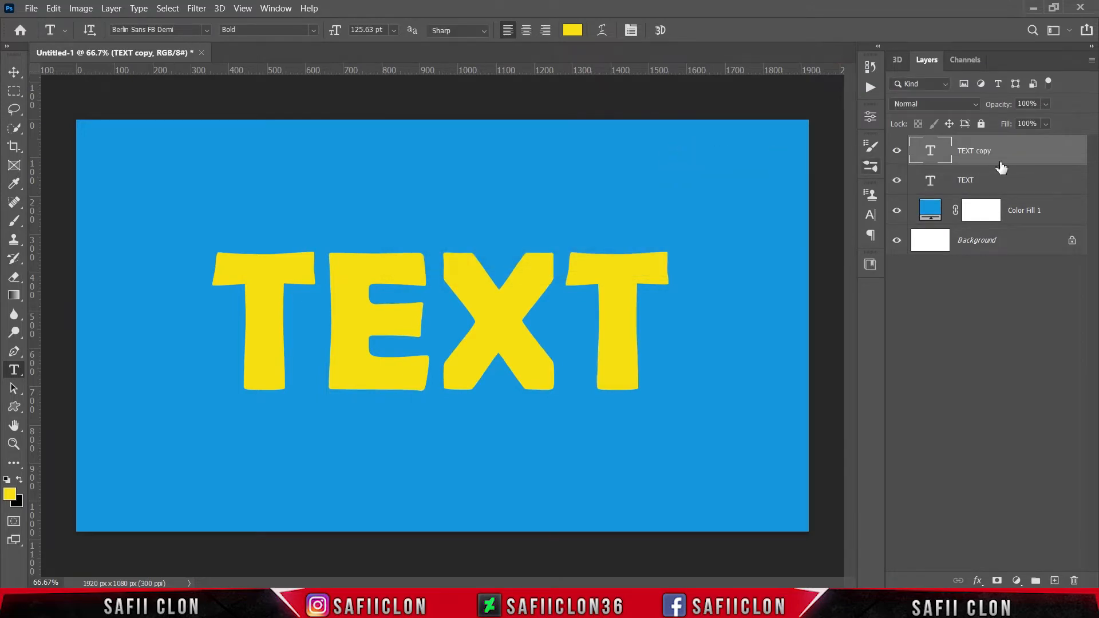
pyautogui.moveTo(1005, 151); pyautogui.dragTo(1005, 182)
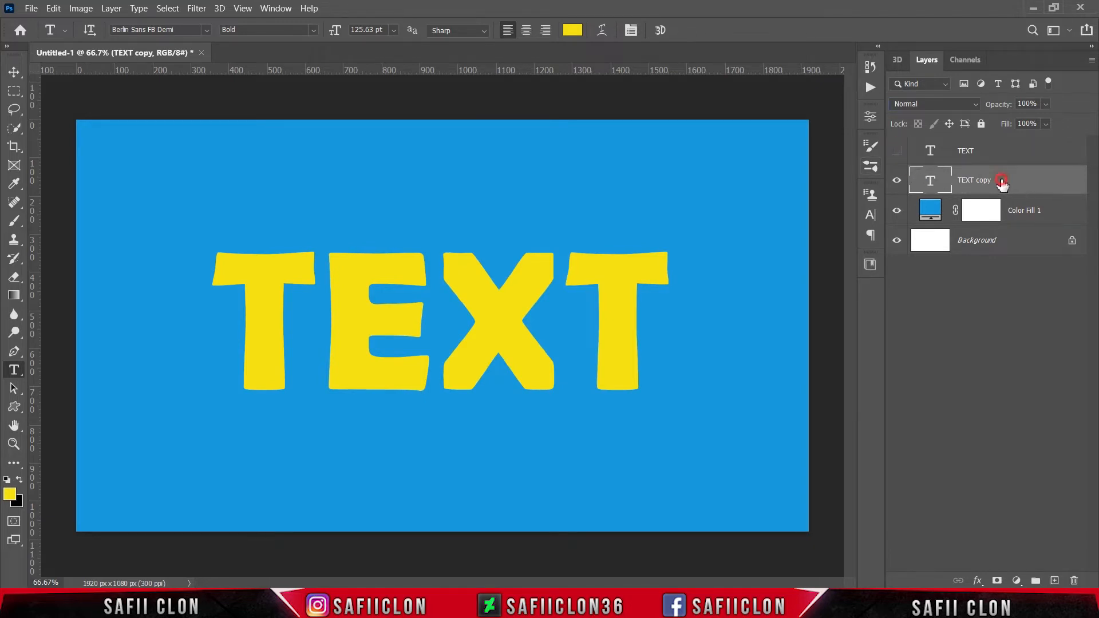
# - Recolor the duplicated text layer to white (ffffff) and set its blend mode to Multiply
pyautogui.rightClick(18, 373)
pyautogui.click(55, 366)
pyautogui.click(572, 30)
pyautogui.moveTo(787, 209); pyautogui.dragTo(707, 143)
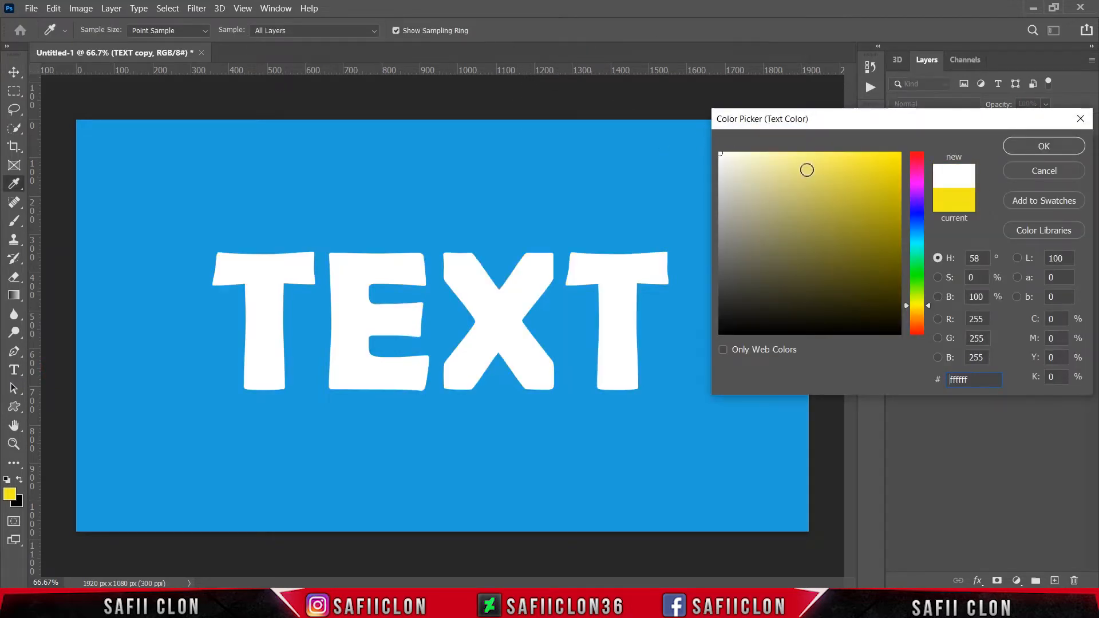
pyautogui.click(1041, 146)
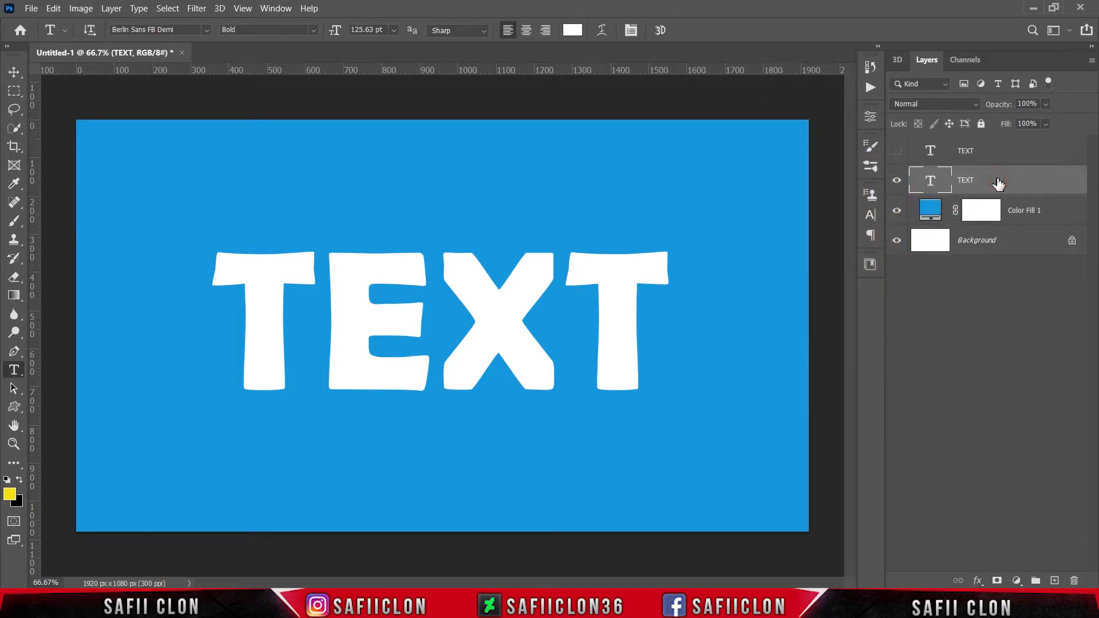
pyautogui.click(973, 104)
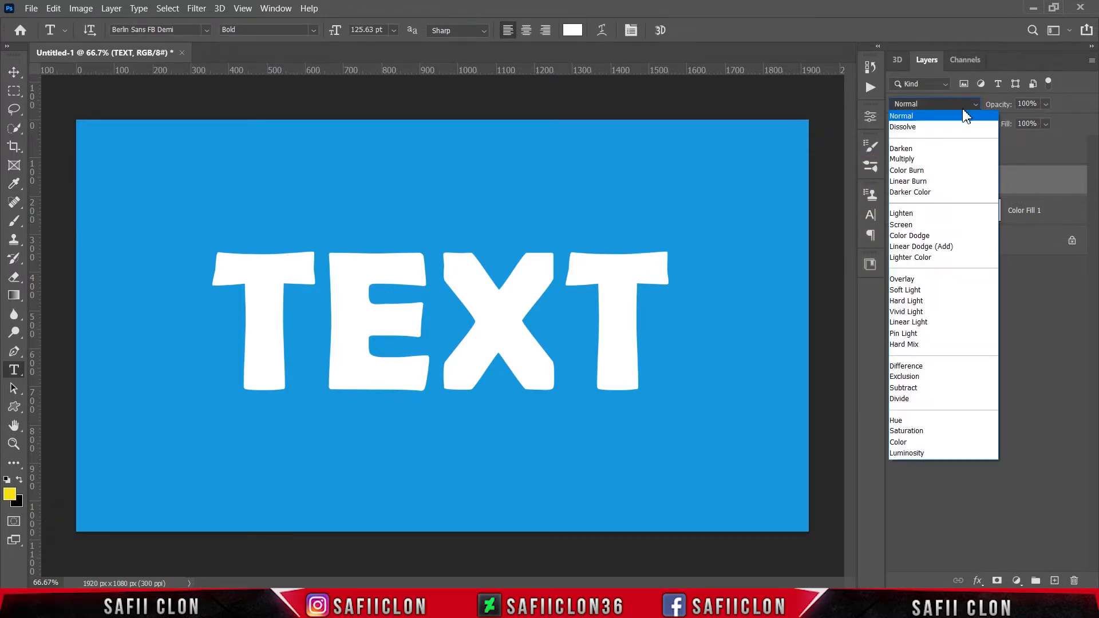
pyautogui.click(913, 160)
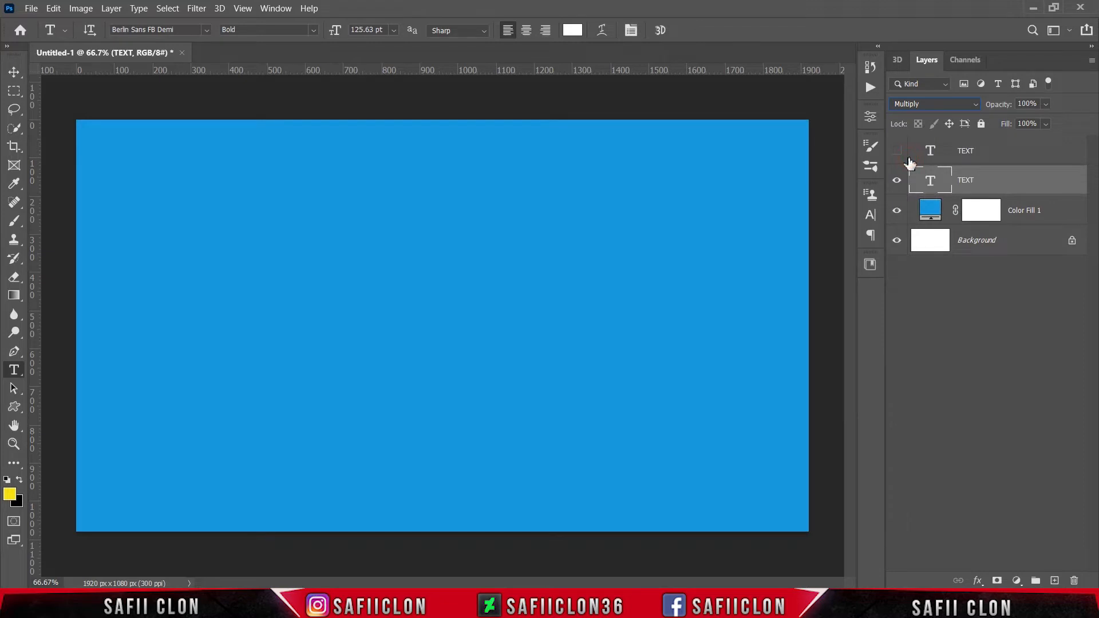
# - Open the lower TEXT layer's blending options and enable Bevel & Emboss, keeping the lettering in view beside the dialog
pyautogui.rightClick(1013, 183)
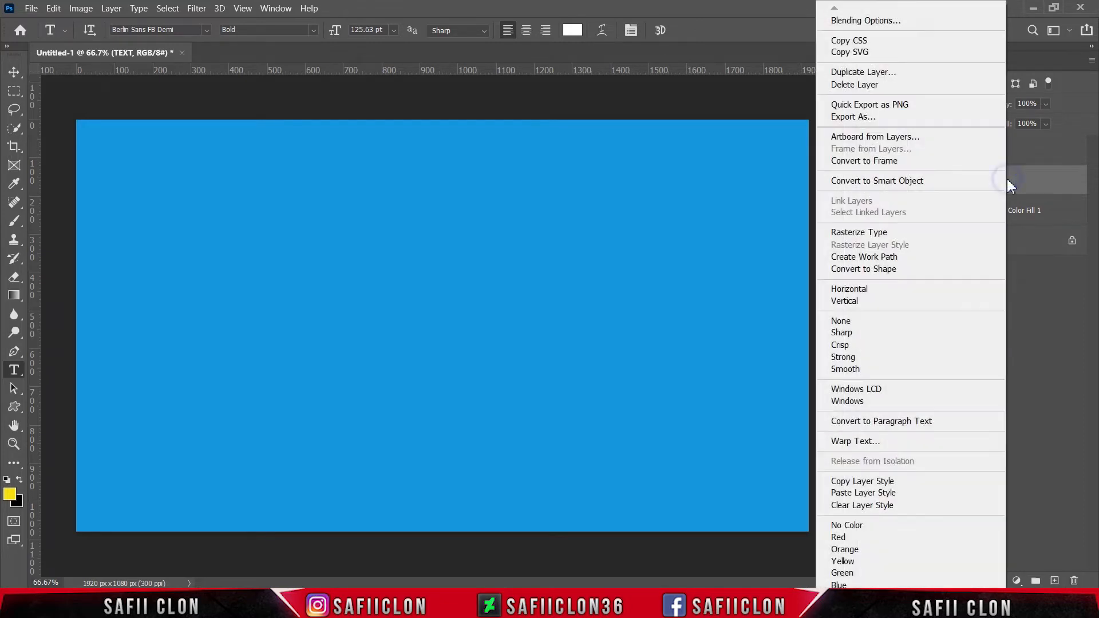
pyautogui.click(844, 21)
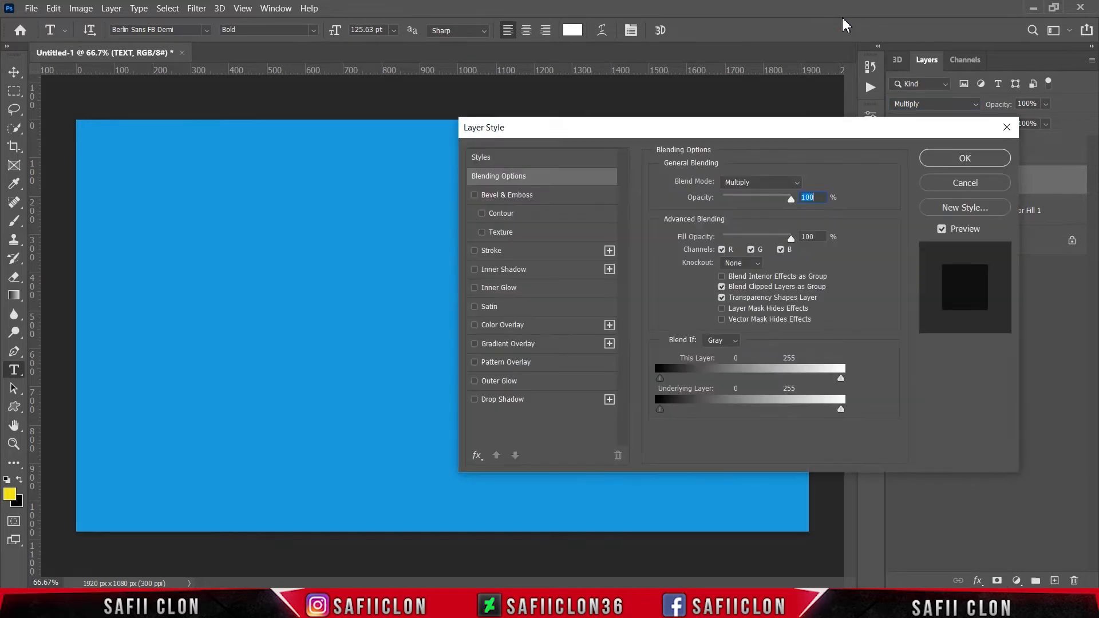
pyautogui.moveTo(586, 141); pyautogui.dragTo(812, 156)
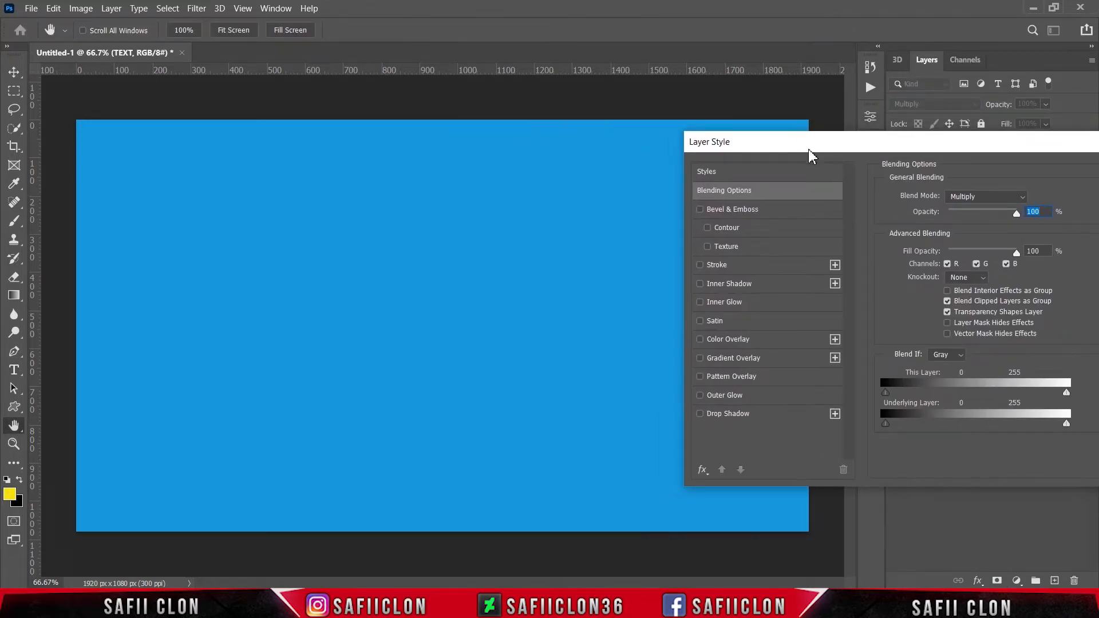
pyautogui.click(743, 210)
pyautogui.hotkey('ctrl', '+')
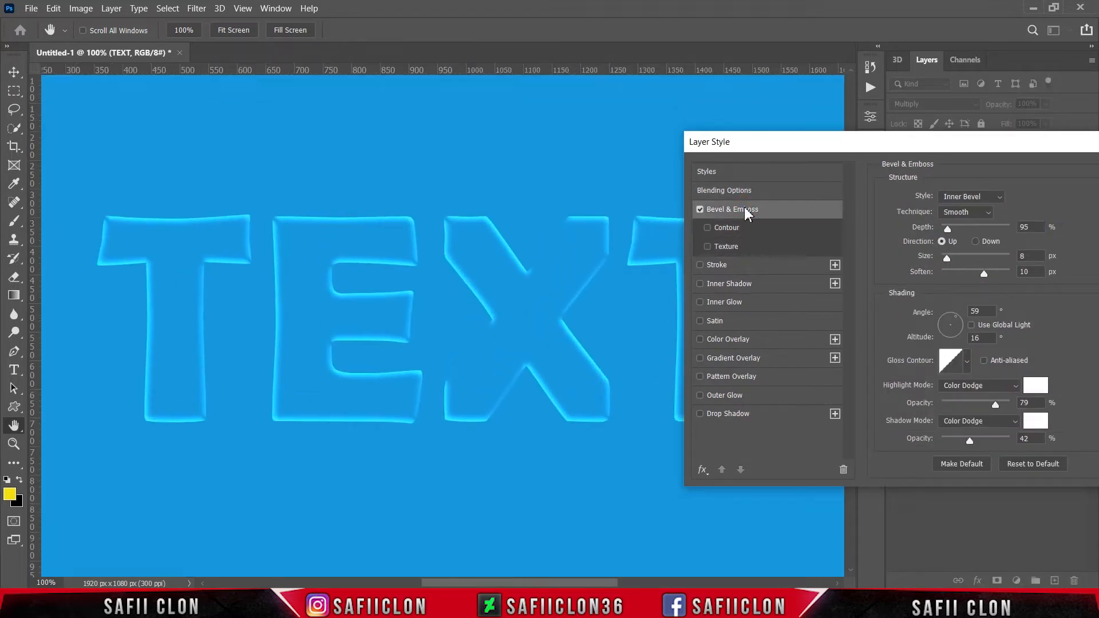
pyautogui.hscroll(2, 578, 567)
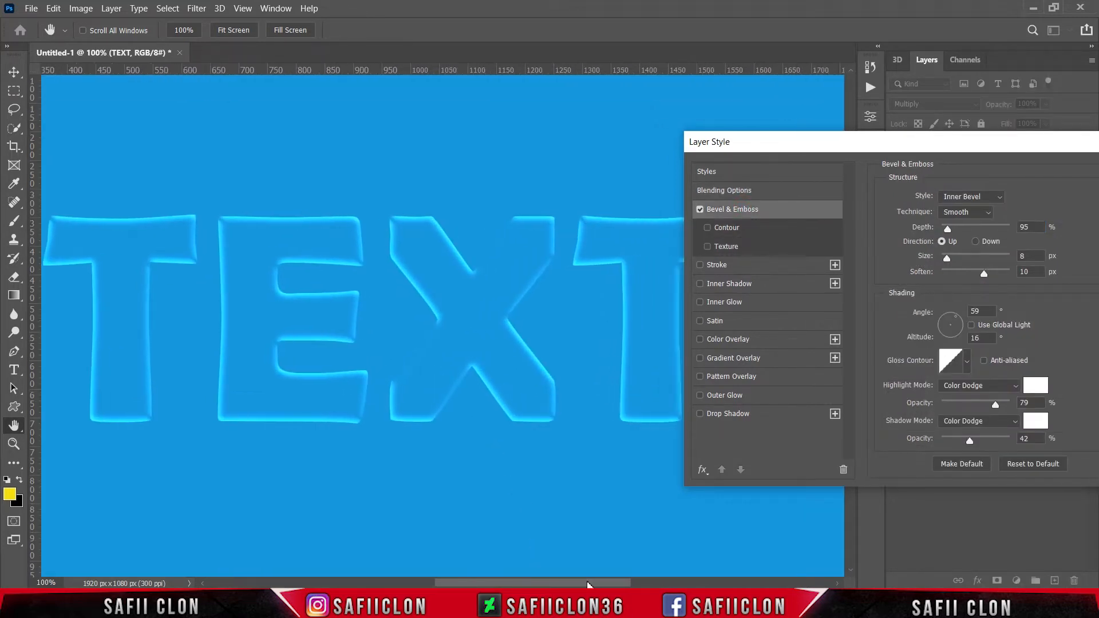
pyautogui.moveTo(901, 142); pyautogui.dragTo(875, 143)
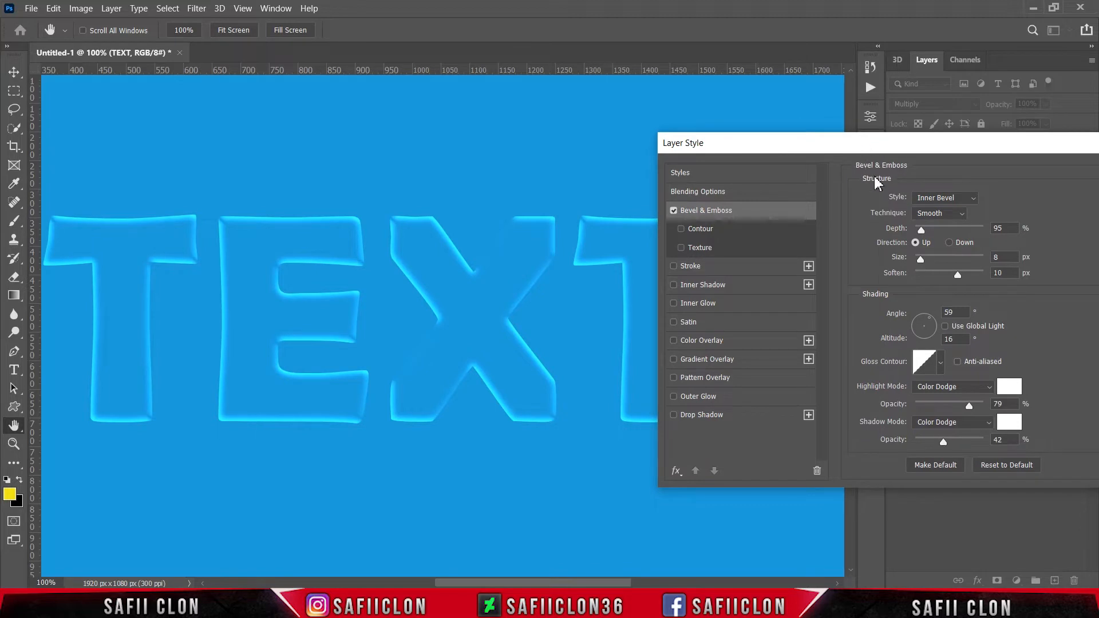
# - Set the bevel to Inner Bevel, Smooth, depth 95%, size 8 px, soften 10 px, angle 59° and altitude 16°
pyautogui.click(964, 204)
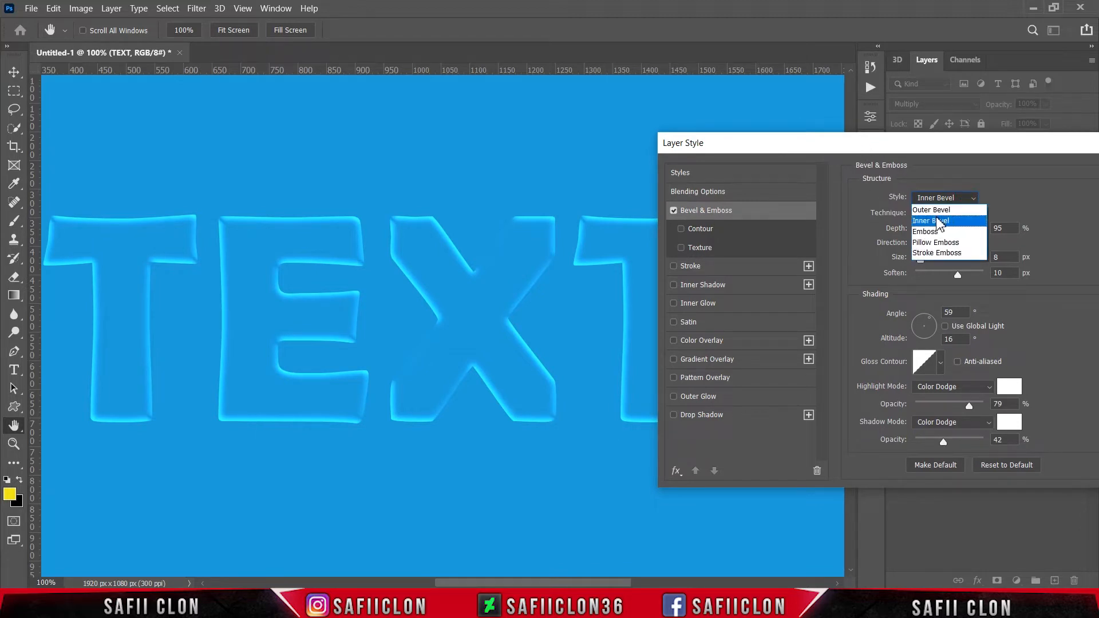
pyautogui.click(936, 221)
pyautogui.click(937, 213)
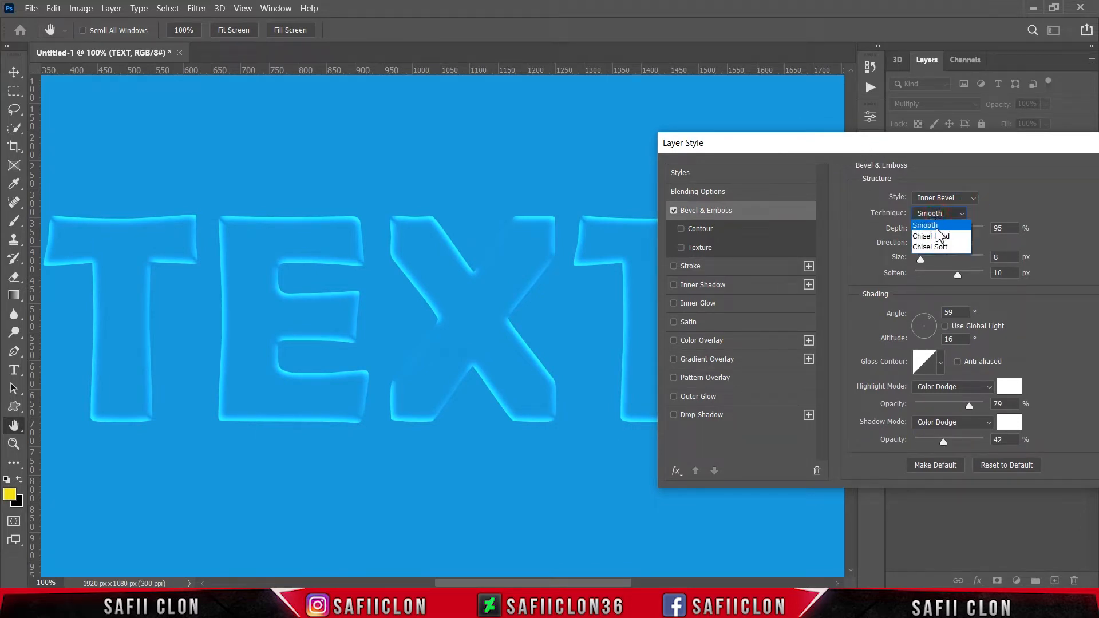
pyautogui.click(936, 228)
pyautogui.moveTo(920, 230)
pyautogui.mouseDown()
pyautogui.moveTo(936, 230)
pyautogui.moveTo(920, 230)
pyautogui.mouseUp()
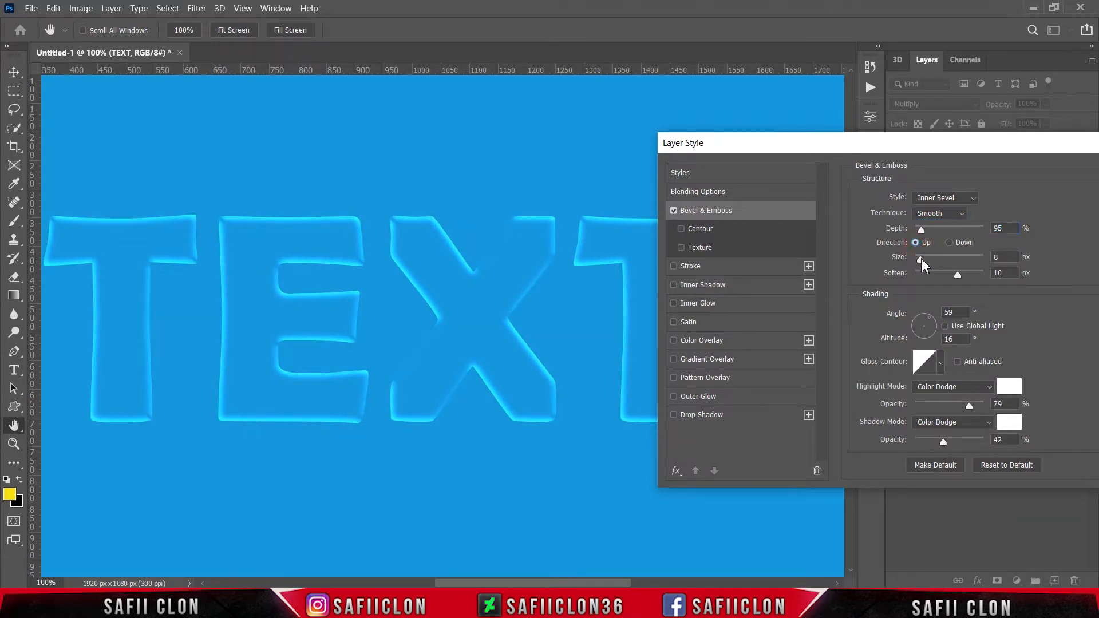
pyautogui.moveTo(921, 259); pyautogui.dragTo(961, 282)
pyautogui.click(959, 277)
pyautogui.write('5916')
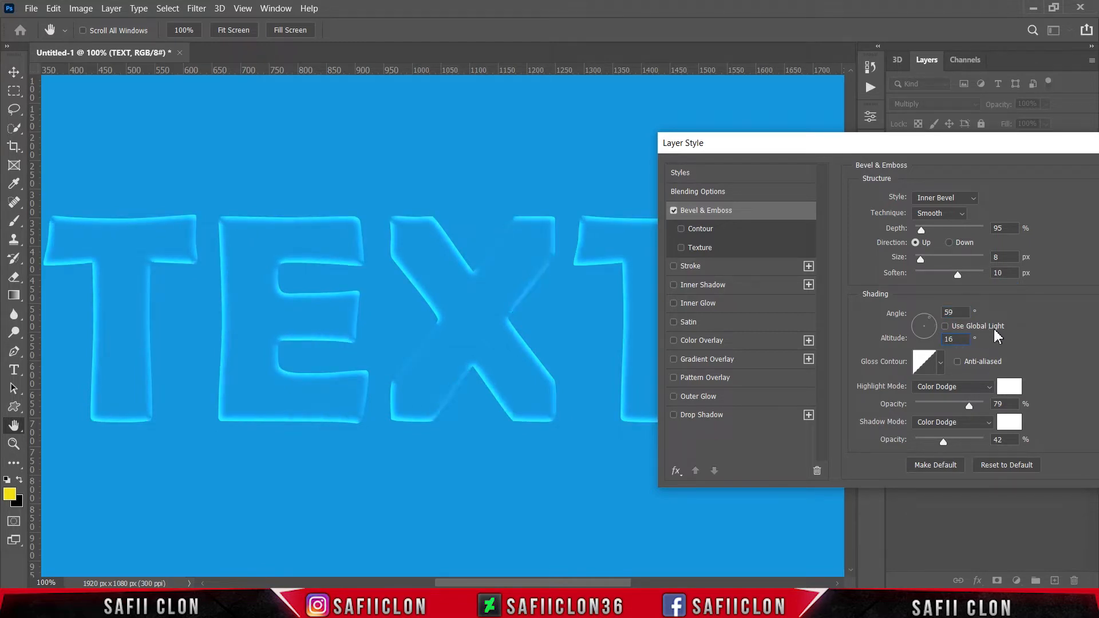
# - Keep the linear gloss contour and set the bevel highlight to Color Dodge, white (ffffff), at 79% opacity
pyautogui.click(940, 362)
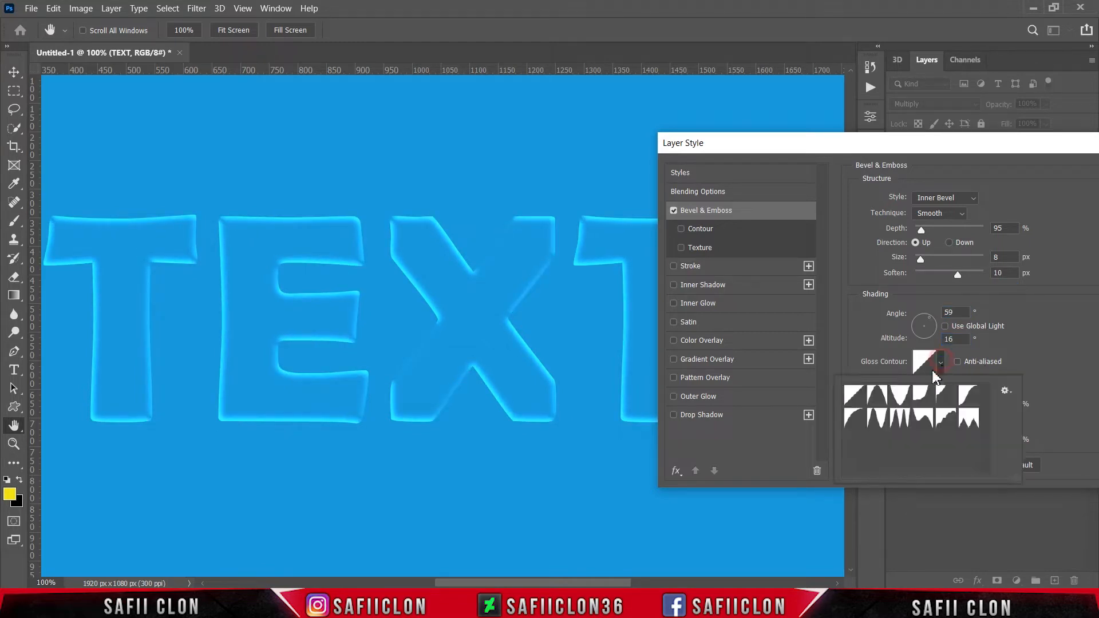
pyautogui.click(940, 364)
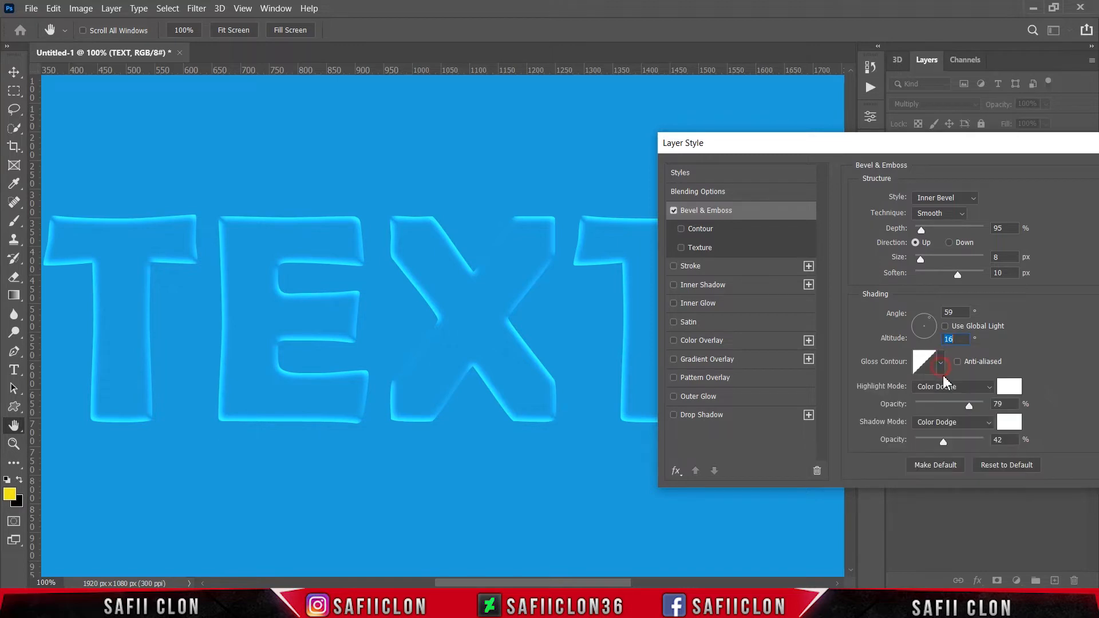
pyautogui.click(970, 389)
pyautogui.click(932, 360)
pyautogui.click(1009, 387)
pyautogui.click(839, 279)
pyautogui.moveTo(768, 211); pyautogui.dragTo(712, 147)
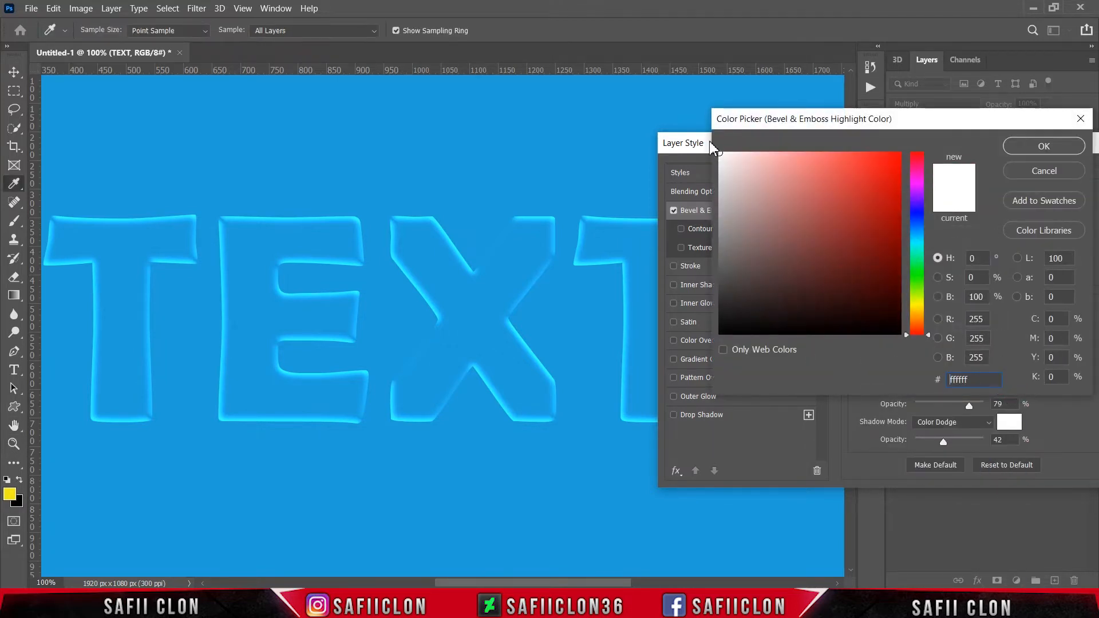
pyautogui.click(1011, 150)
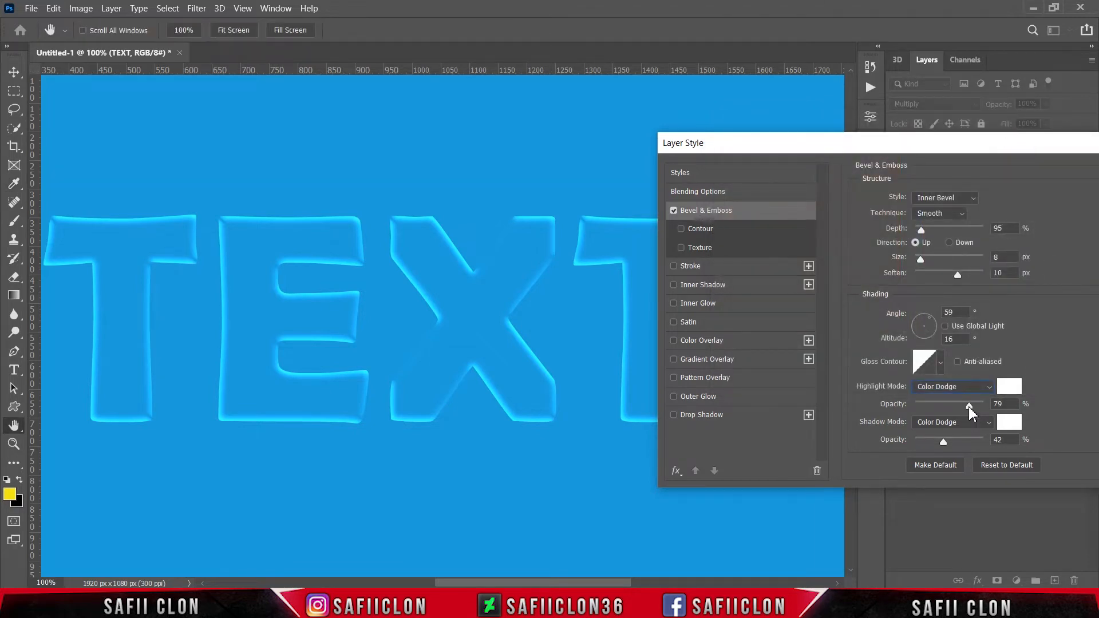
pyautogui.moveTo(968, 407)
pyautogui.mouseDown()
pyautogui.moveTo(956, 404)
pyautogui.moveTo(967, 404)
pyautogui.mouseUp()
# - Set the bevel shadow to Color Dodge, white (ffffff), at 42% opacity
pyautogui.click(960, 424)
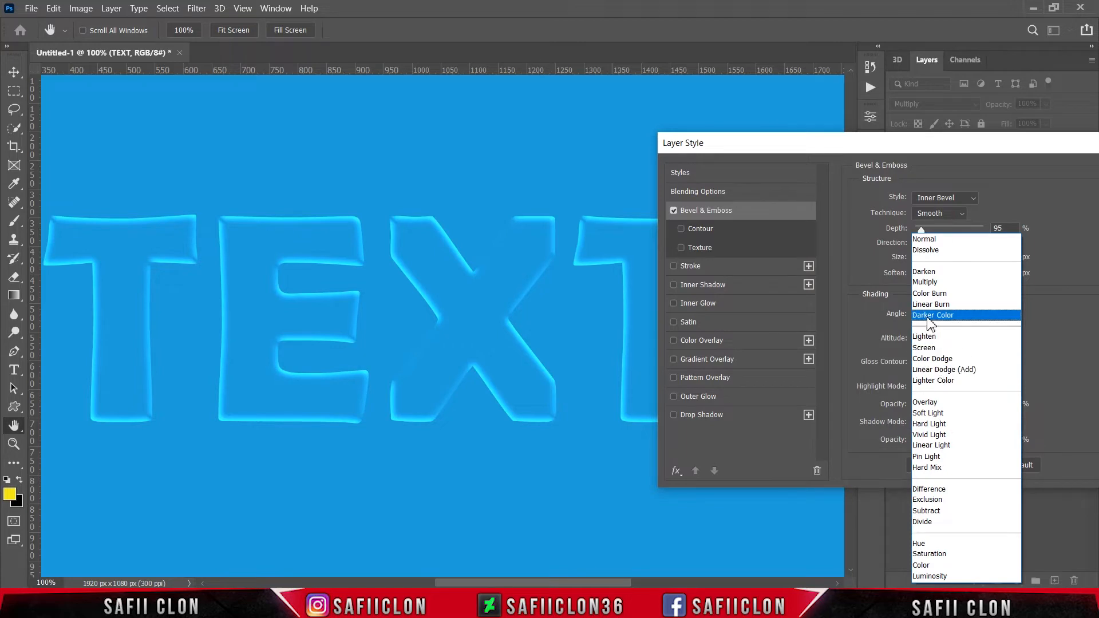
pyautogui.click(932, 358)
pyautogui.click(1009, 422)
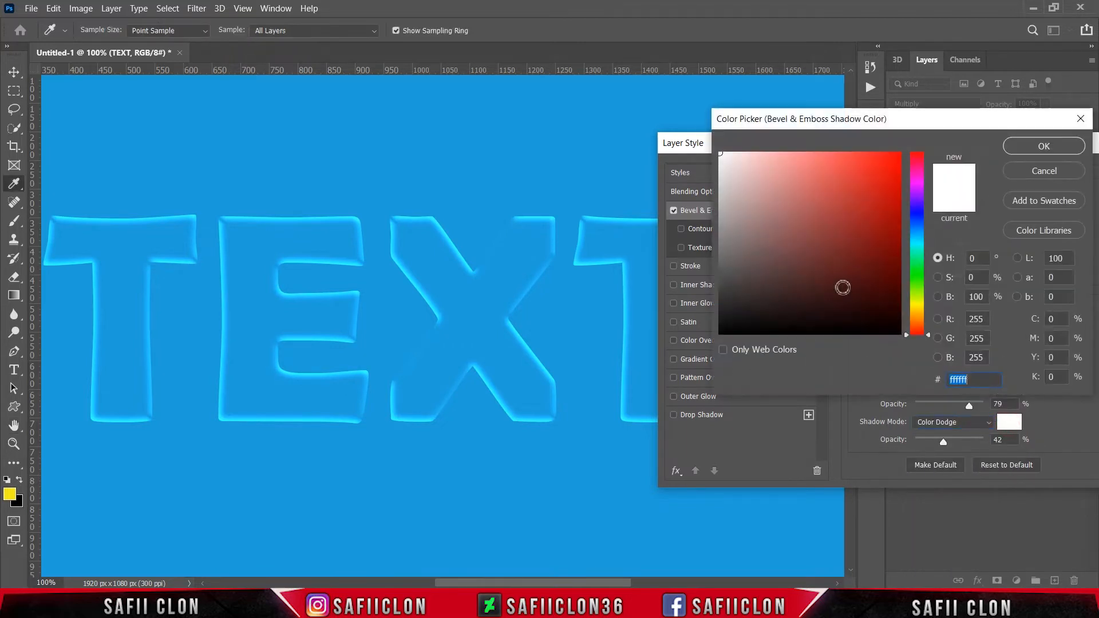
pyautogui.moveTo(843, 287); pyautogui.dragTo(720, 153)
pyautogui.click(1044, 146)
pyautogui.moveTo(946, 448); pyautogui.dragTo(945, 446)
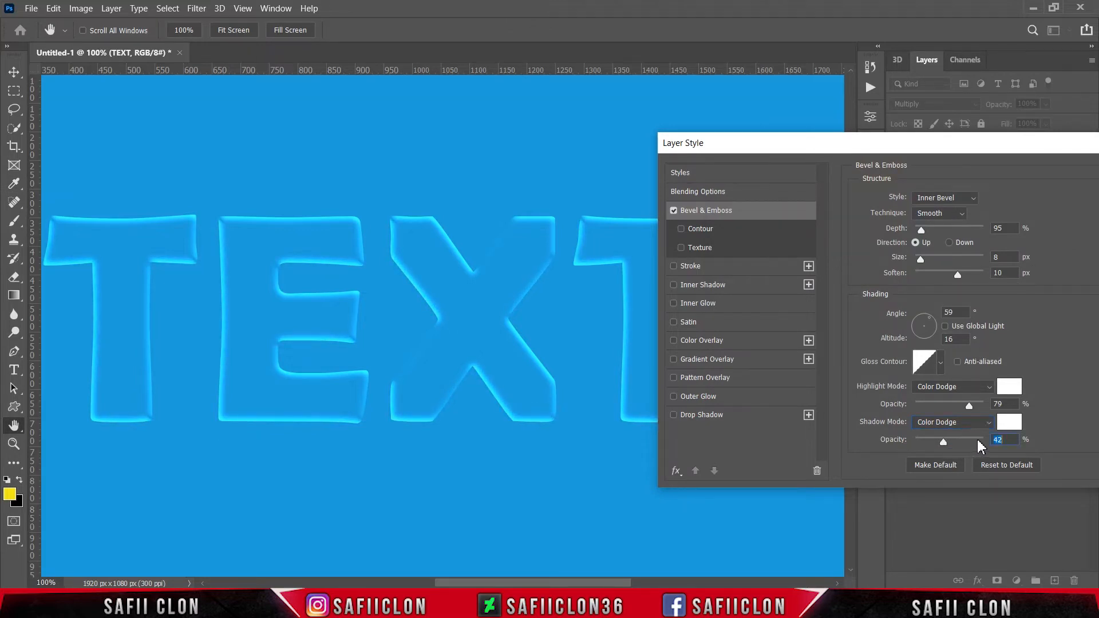
# - Enable Outer Glow with Overlay blend mode, 63% opacity, 6% noise and black (000000) as the glow color
pyautogui.click(712, 396)
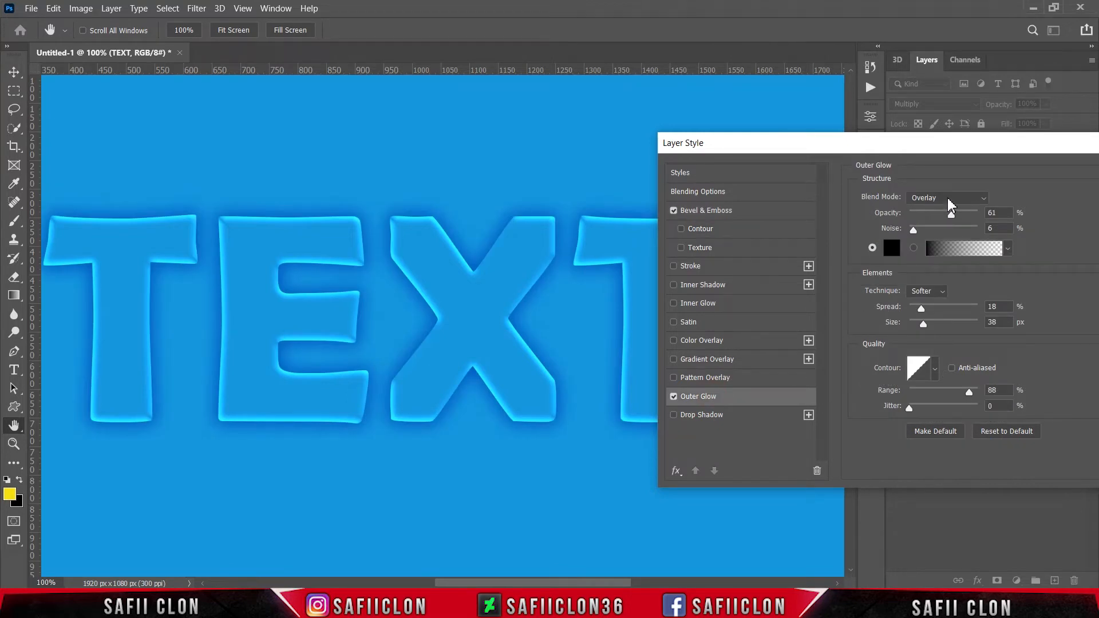
pyautogui.click(967, 197)
pyautogui.click(929, 373)
pyautogui.moveTo(951, 218)
pyautogui.mouseDown()
pyautogui.moveTo(967, 221)
pyautogui.moveTo(957, 222)
pyautogui.mouseUp()
pyautogui.click(953, 216)
pyautogui.click(914, 232)
pyautogui.click(891, 249)
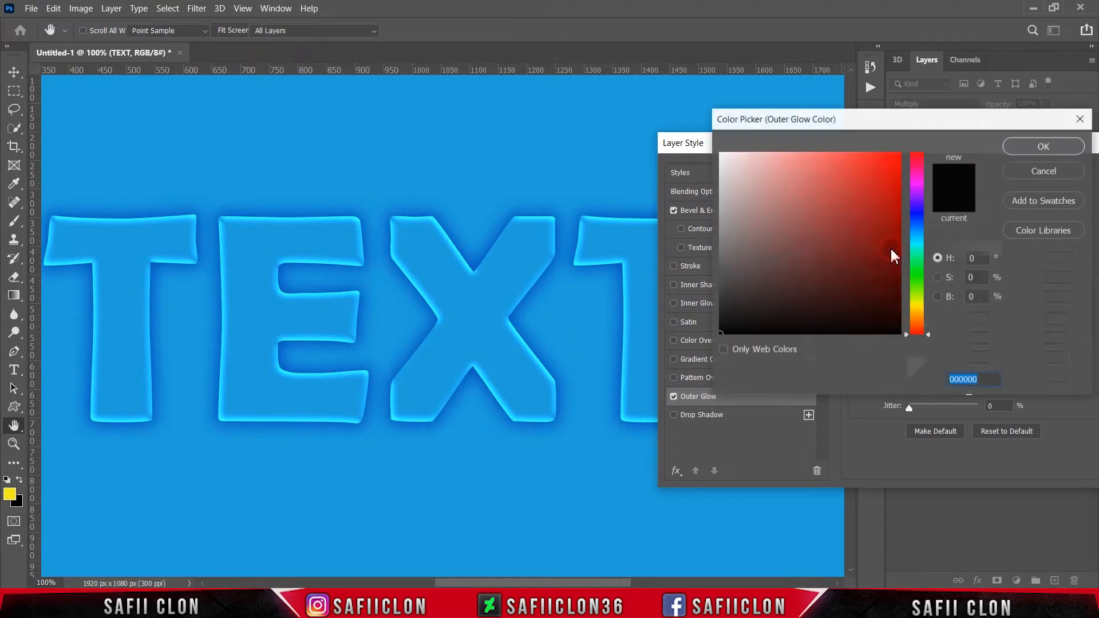
pyautogui.click(1051, 148)
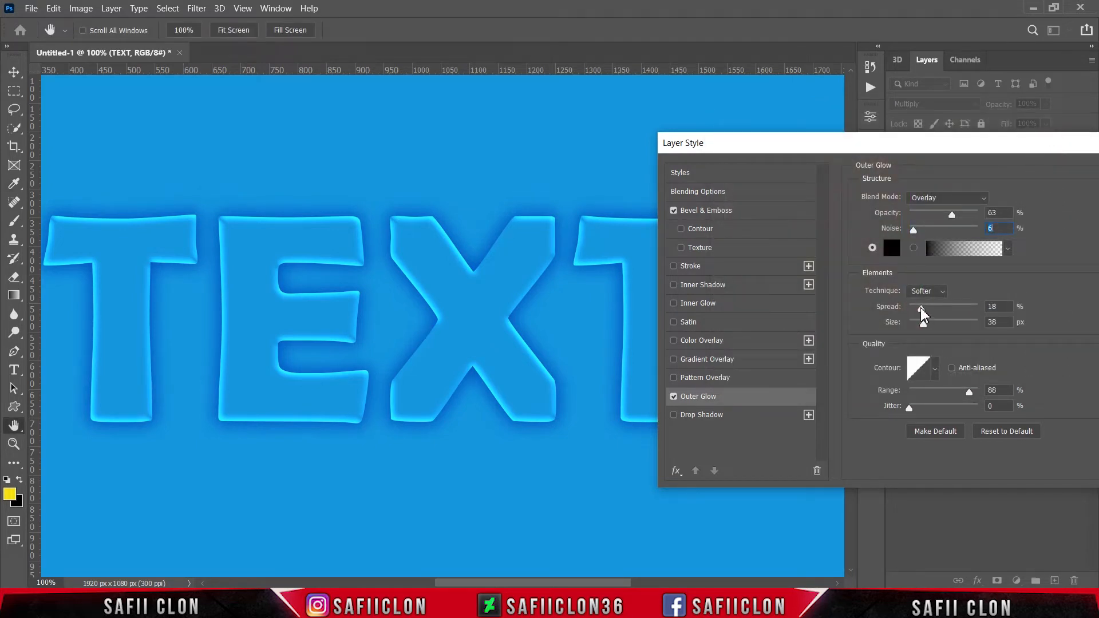
# - Set the outer glow's spread to 18%, size to 38 px and range to 87%, and apply the layer style
pyautogui.moveTo(921, 309)
pyautogui.mouseDown()
pyautogui.moveTo(912, 314)
pyautogui.moveTo(940, 309)
pyautogui.moveTo(925, 311)
pyautogui.moveTo(937, 323)
pyautogui.moveTo(920, 324)
pyautogui.moveTo(927, 328)
pyautogui.mouseUp()
pyautogui.click(935, 368)
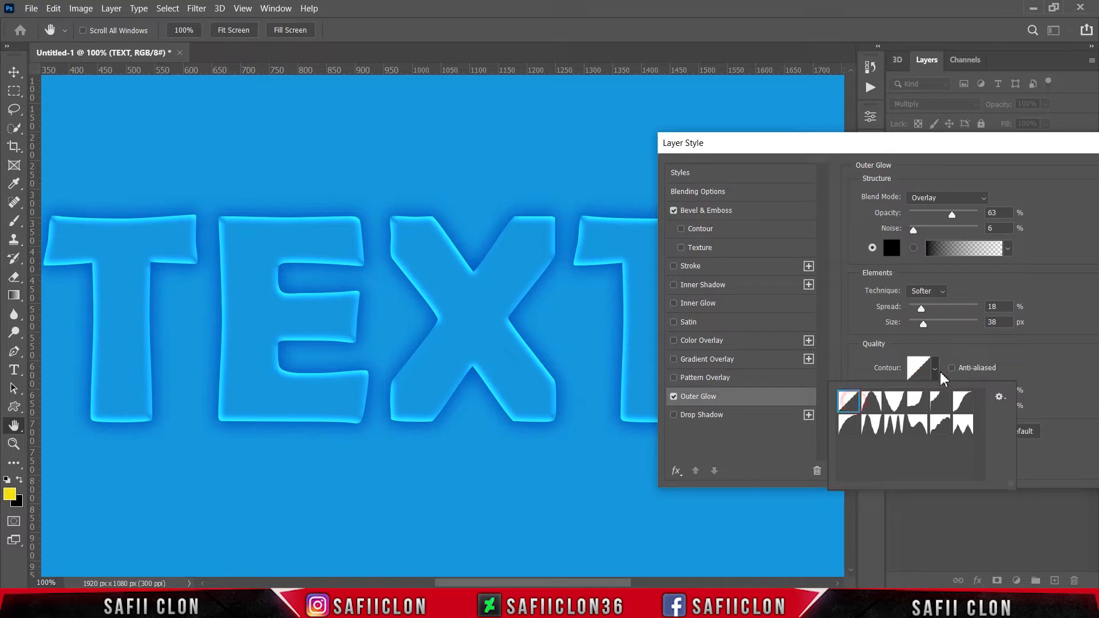
pyautogui.click(936, 369)
pyautogui.moveTo(970, 392); pyautogui.dragTo(955, 392)
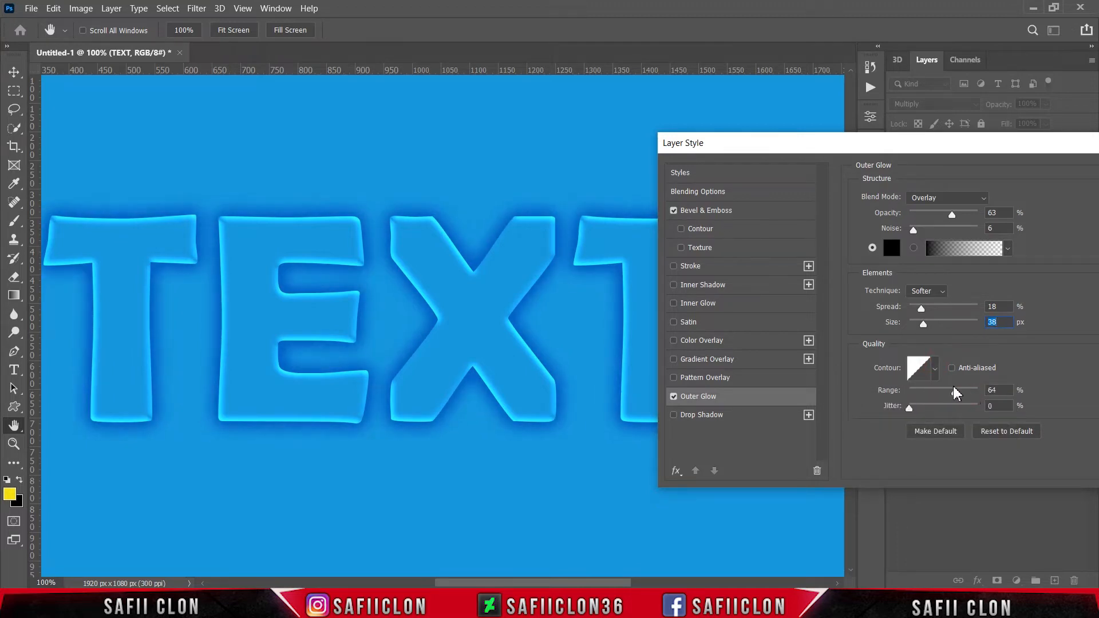
pyautogui.click(970, 391)
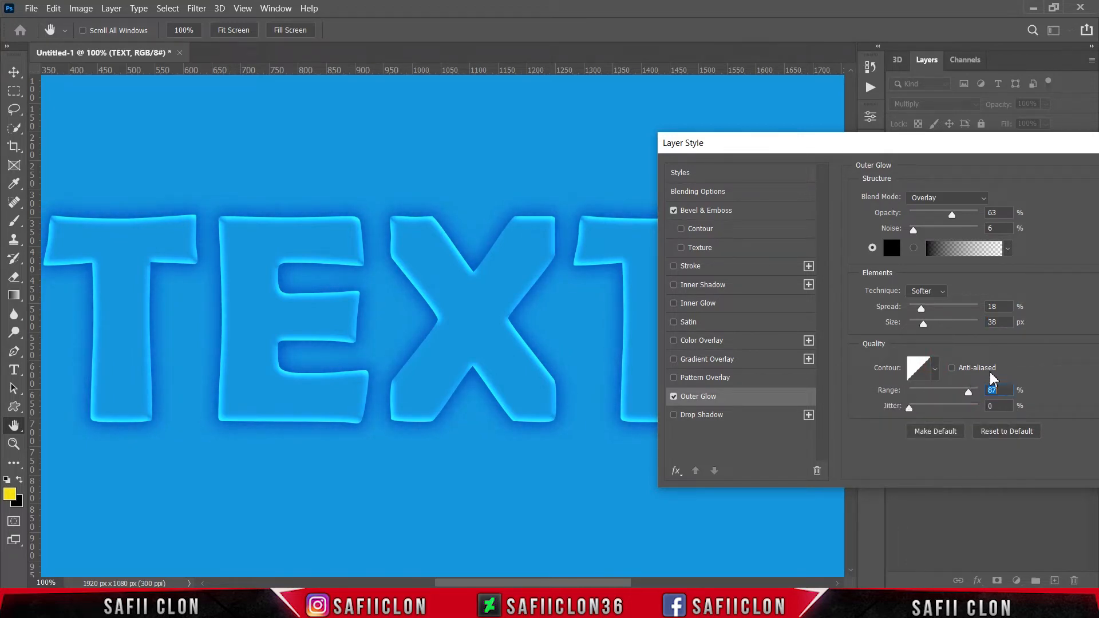
pyautogui.moveTo(981, 154); pyautogui.dragTo(635, 182)
pyautogui.click(837, 212)
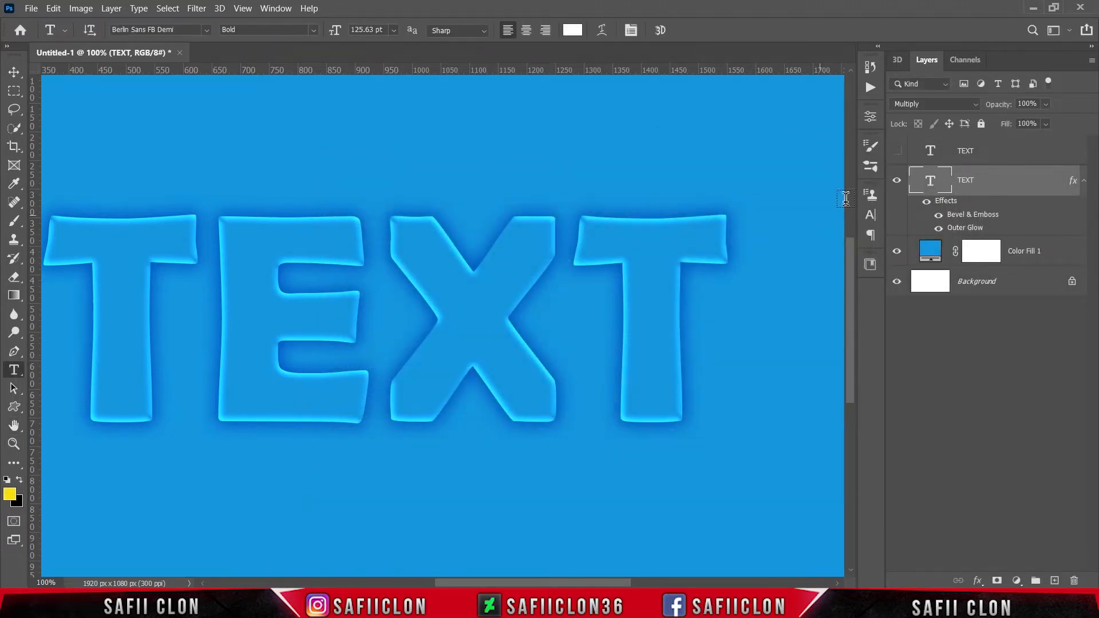
# - Show the top yellow TEXT layer and offset the styled TEXT layer beneath it to X 975 px, Y 545 px
pyautogui.click(896, 152)
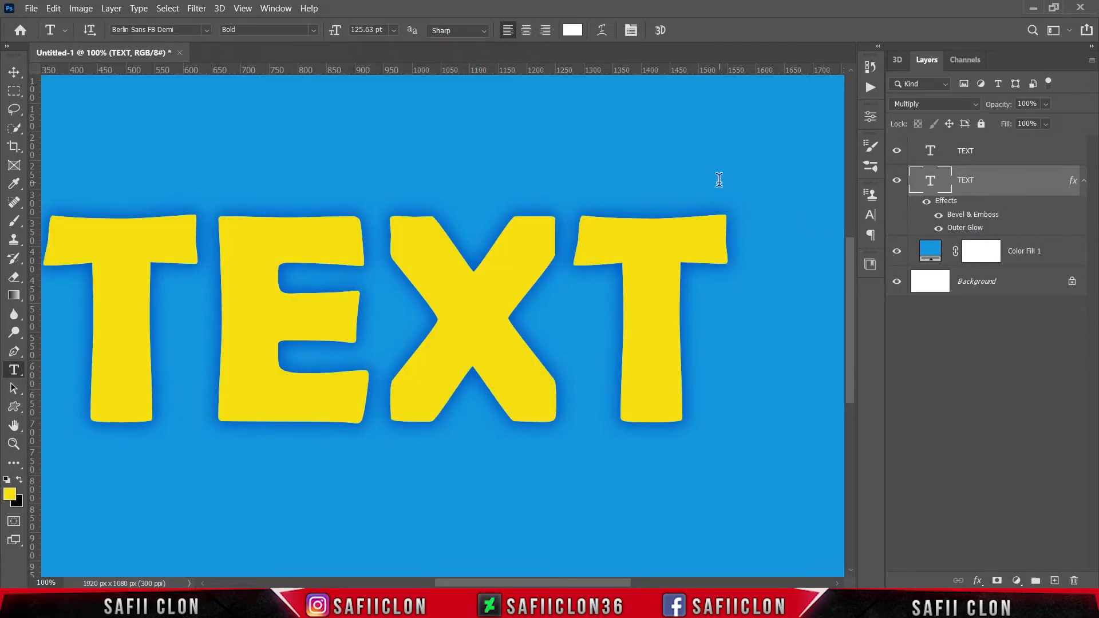
pyautogui.hotkey('ctrl', 't')
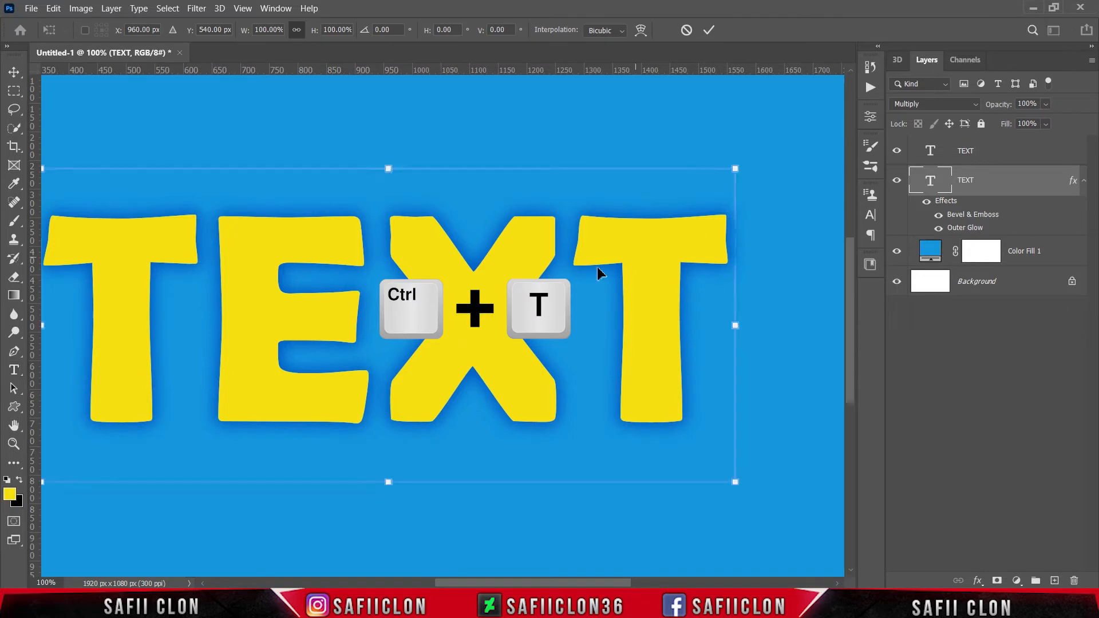
pyautogui.moveTo(486, 282); pyautogui.dragTo(495, 283)
pyautogui.press('Down')
pyautogui.press('Down')
pyautogui.press('Down')
pyautogui.press('Down')
pyautogui.press('Down')
pyautogui.press('Right')
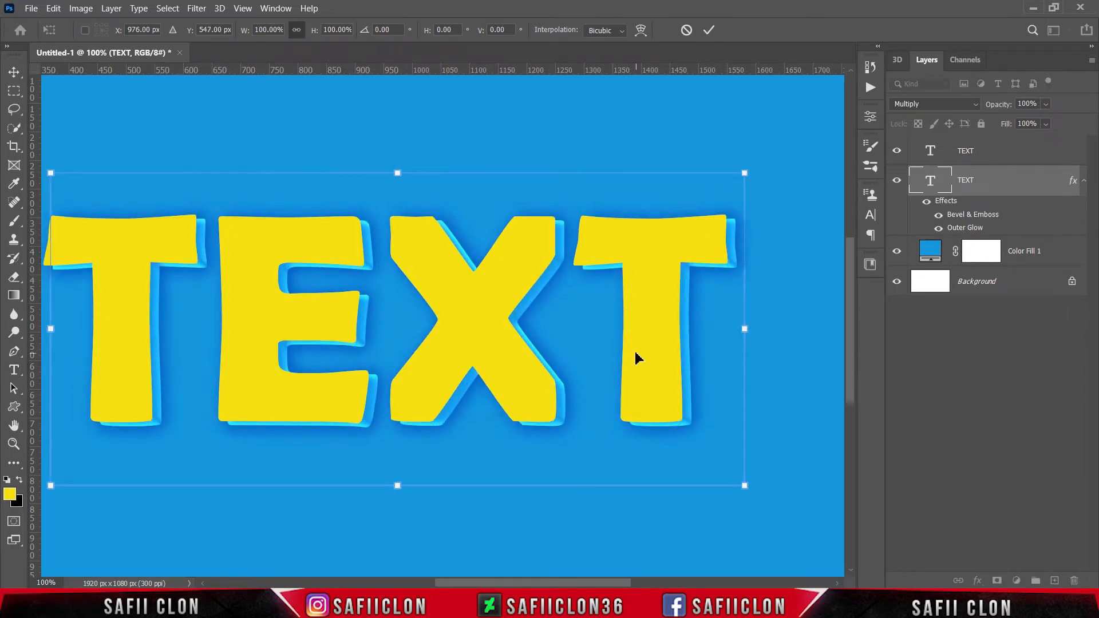
pyautogui.press('Left')
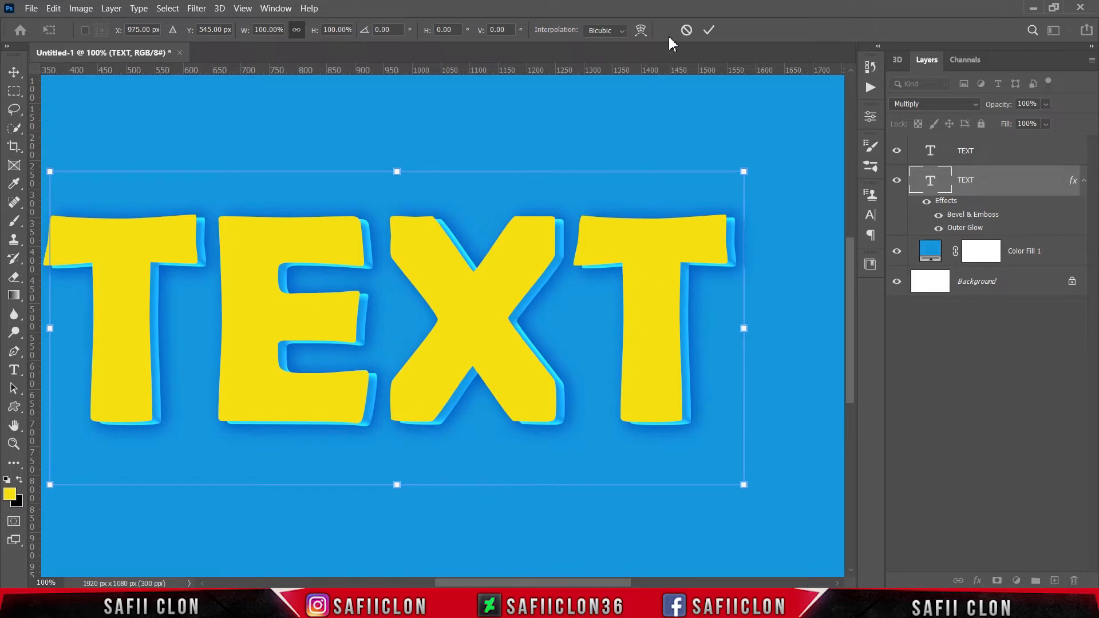
pyautogui.click(710, 31)
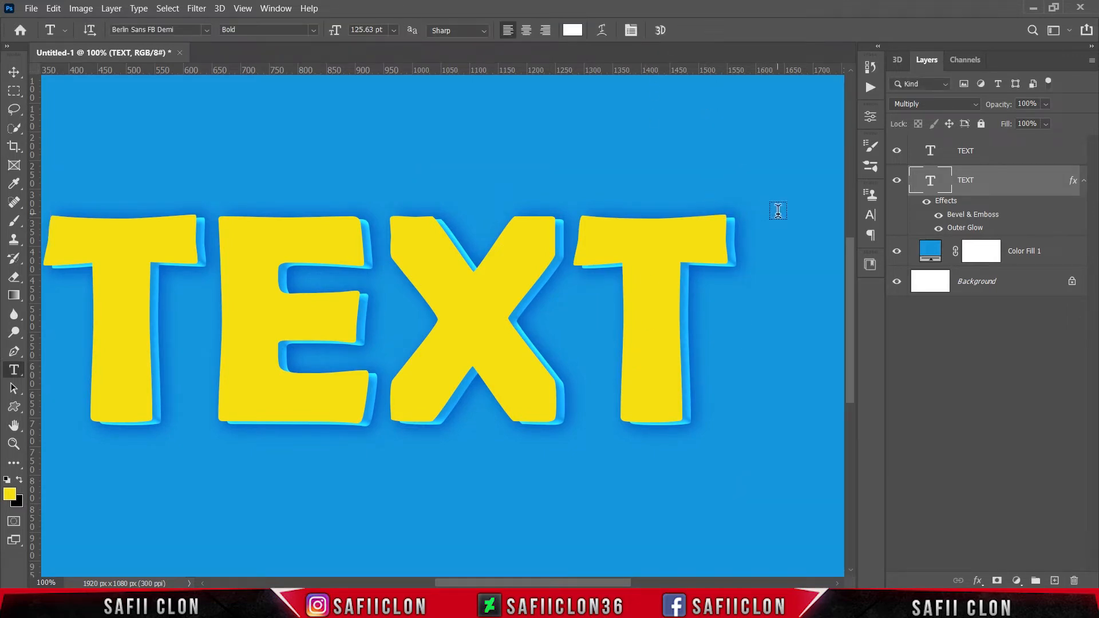
# - Duplicate the styled TEXT layer under the name TEXT copy
pyautogui.rightClick(990, 186)
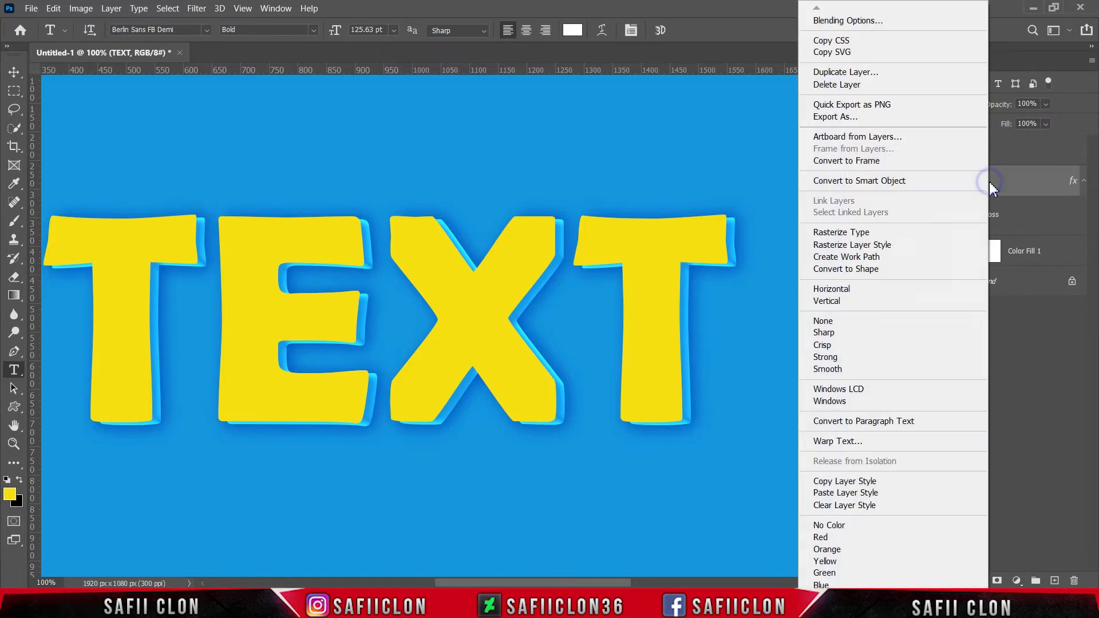
pyautogui.click(835, 74)
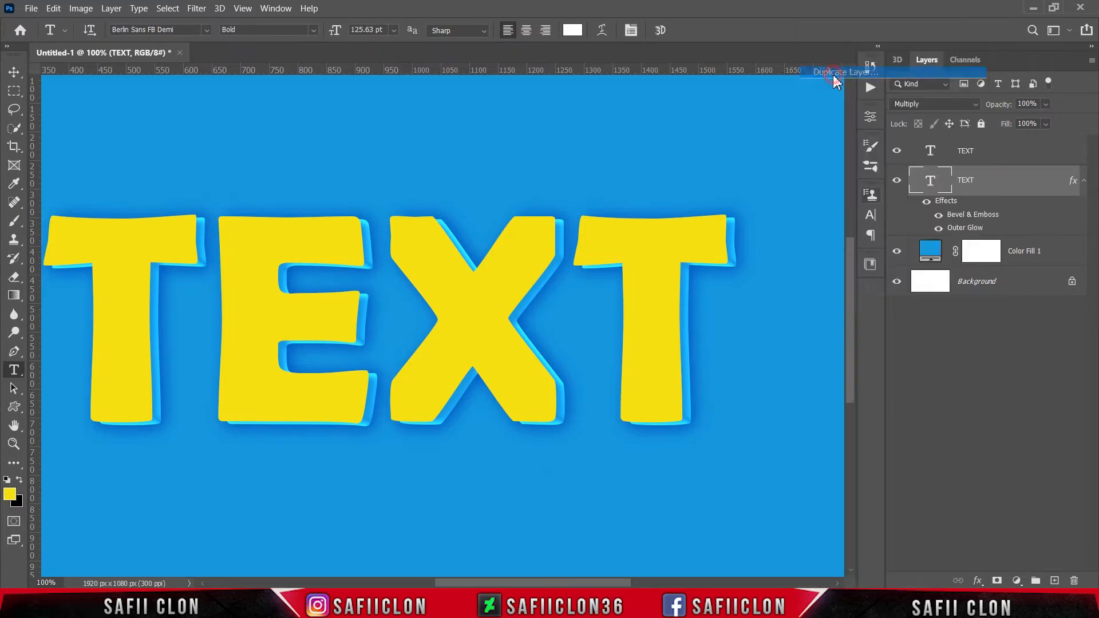
pyautogui.click(664, 155)
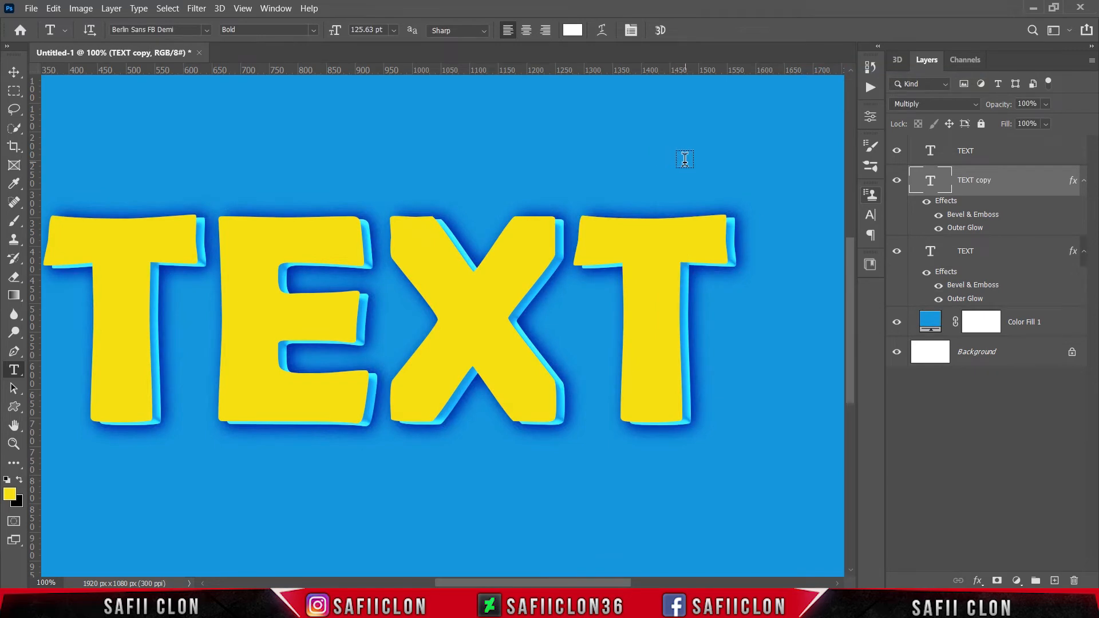
# - Offset the TEXT copy layer down and to the right to X 987 px, Y 551 px using Free Transform
pyautogui.hotkey('ctrl', 't')
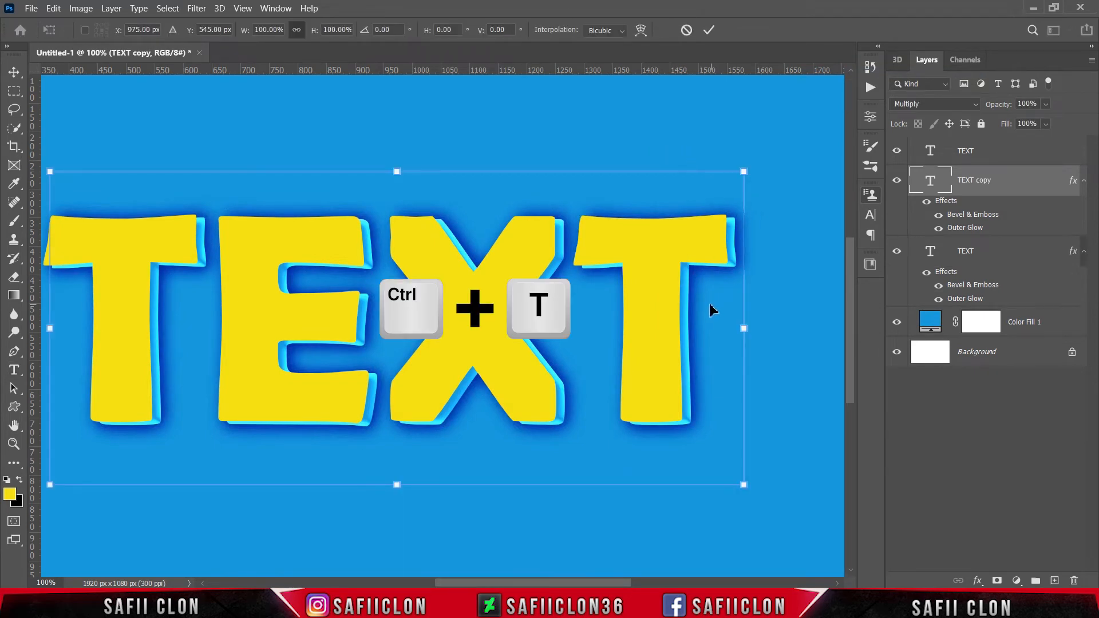
pyautogui.moveTo(675, 300); pyautogui.dragTo(682, 305)
pyautogui.press('Down')
pyautogui.press('Left')
pyautogui.press('Down')
pyautogui.press('Down')
pyautogui.press('Left')
pyautogui.press('Down')
pyautogui.press('Left')
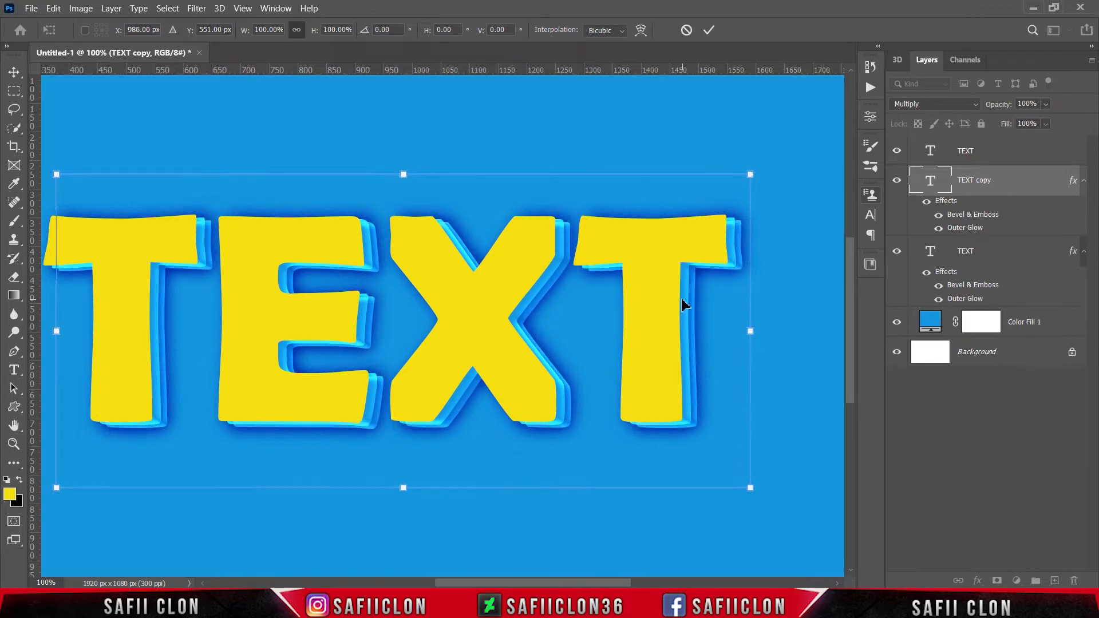
pyautogui.press('Down')
pyautogui.press('Down')
pyautogui.press('Left')
pyautogui.press('Right')
pyautogui.press('Right')
pyautogui.press('Right')
pyautogui.press('Right')
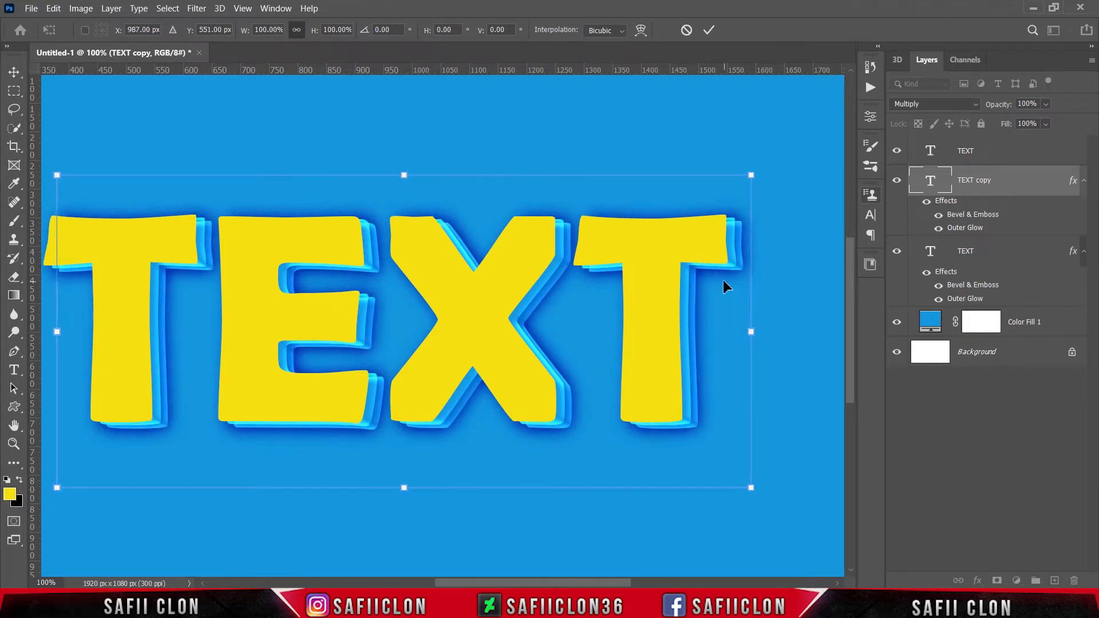
pyautogui.click(708, 30)
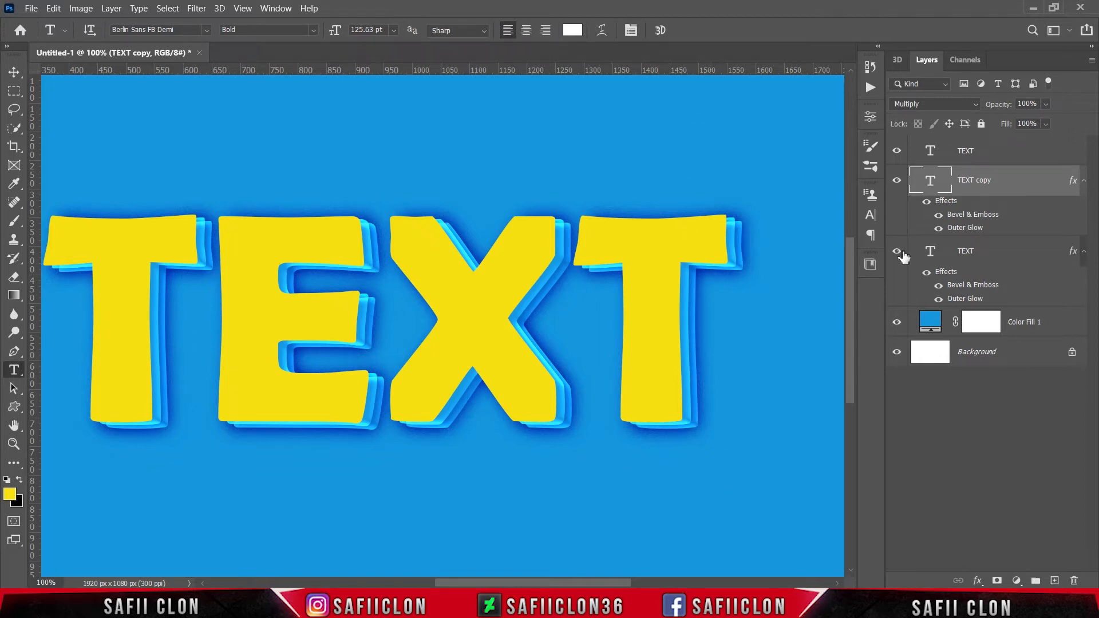
# - Add a Drop Shadow to the lower styled TEXT layer with Normal blend mode and black (000000) as the shadow color
pyautogui.click(1010, 257)
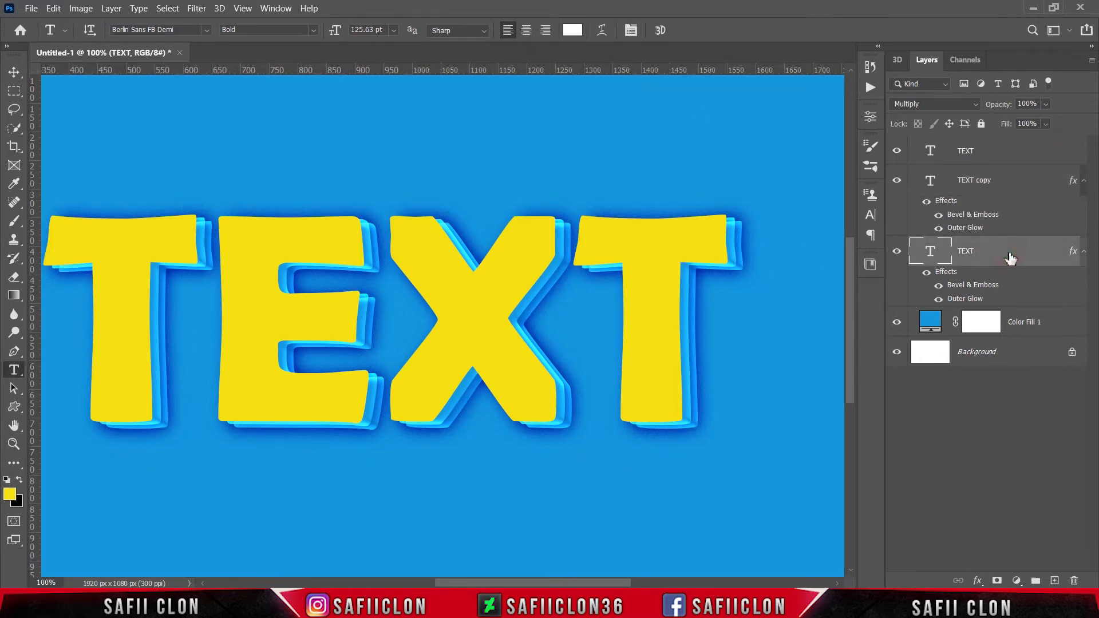
pyautogui.rightClick(1010, 257)
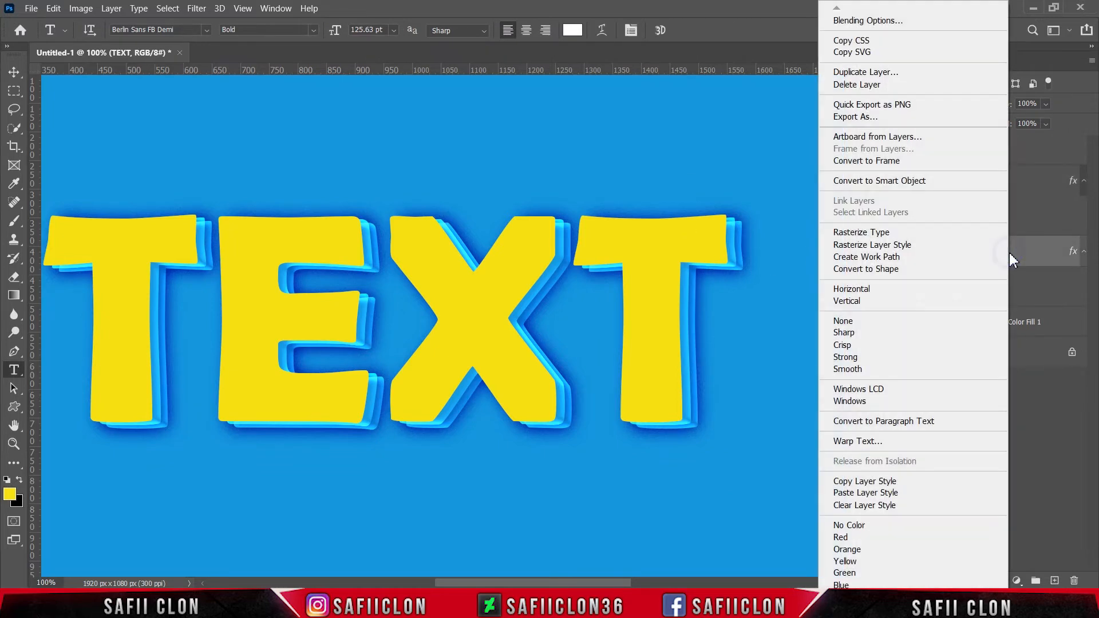
pyautogui.click(866, 22)
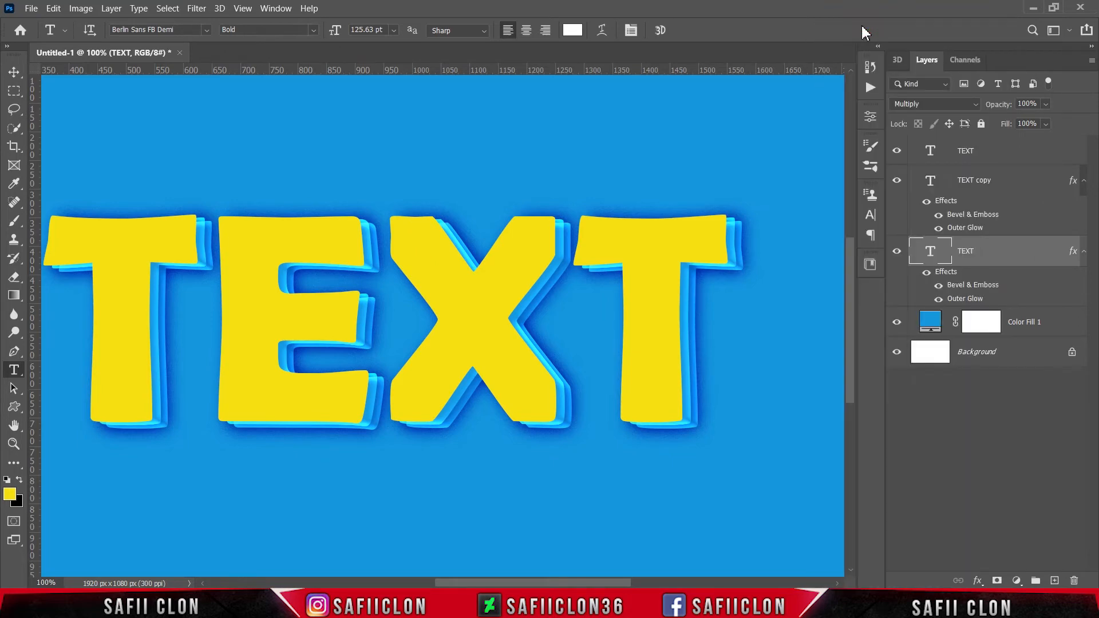
pyautogui.moveTo(559, 178); pyautogui.dragTo(872, 131)
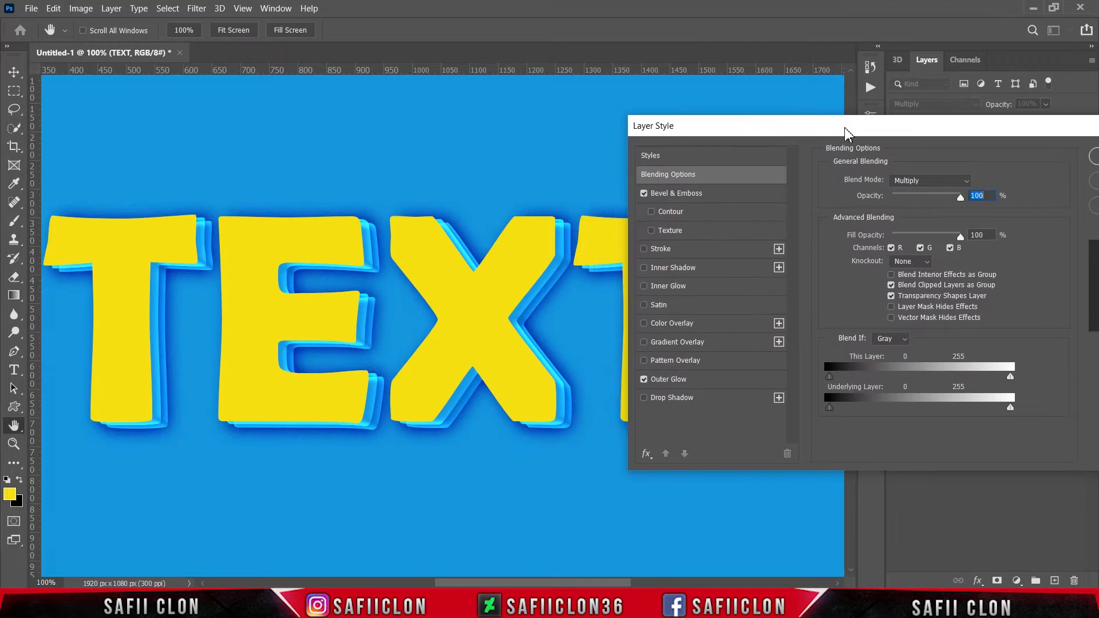
pyautogui.click(663, 399)
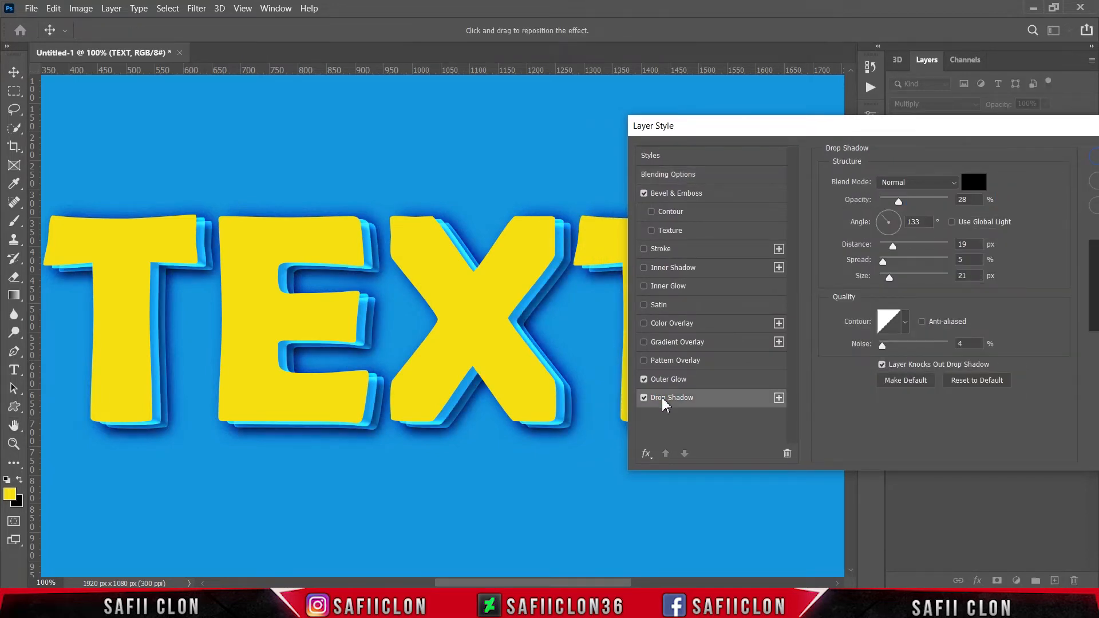
pyautogui.click(937, 189)
pyautogui.click(919, 194)
pyautogui.click(979, 186)
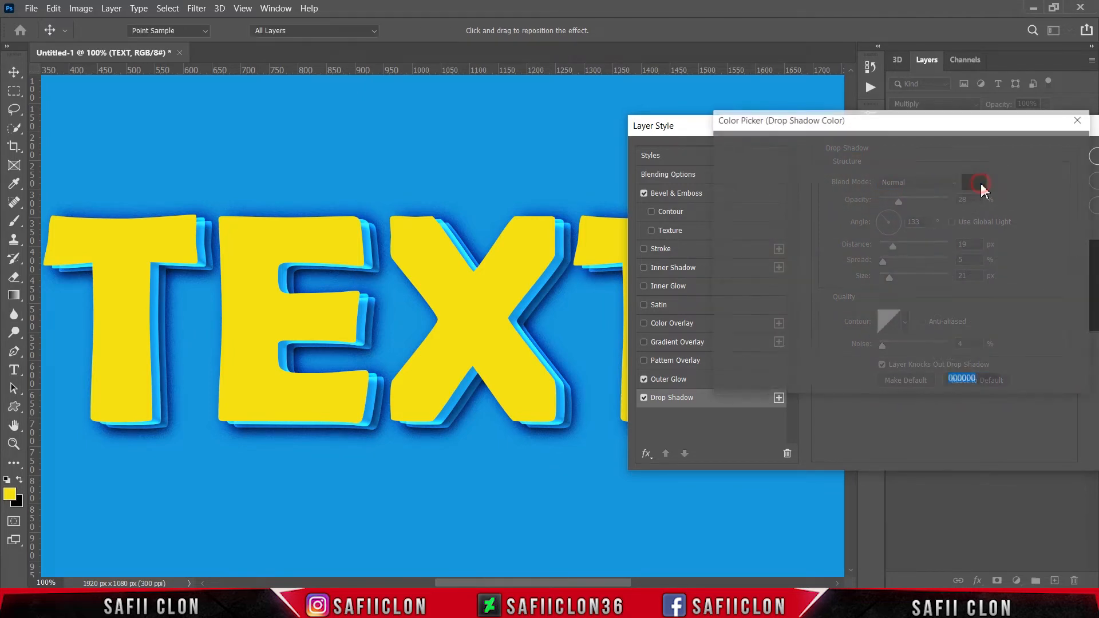
pyautogui.moveTo(848, 268); pyautogui.dragTo(708, 339)
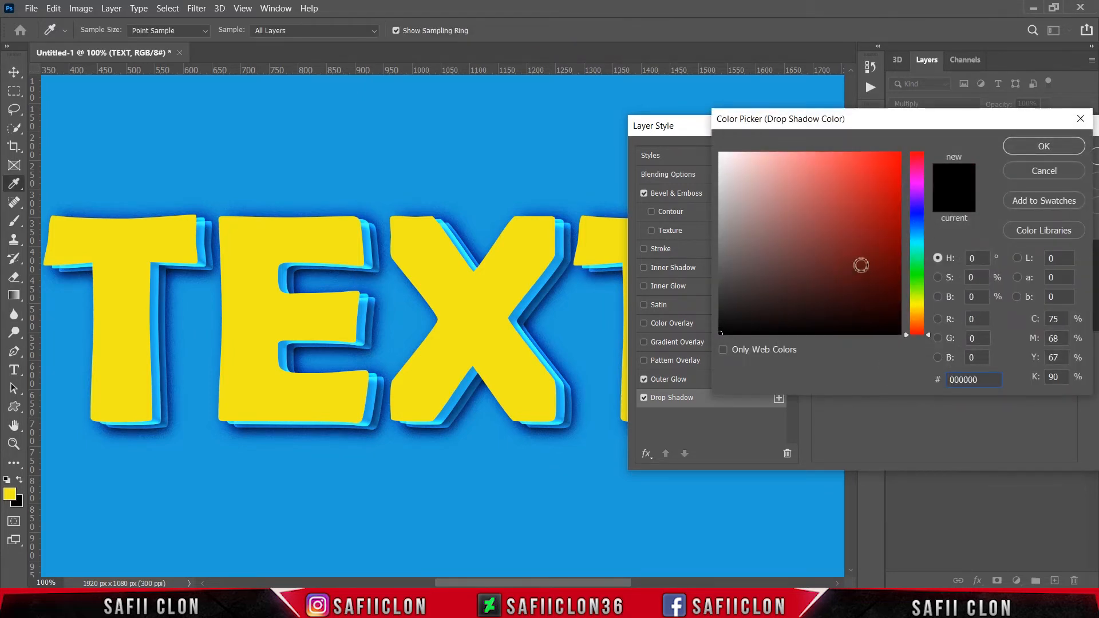
pyautogui.click(1045, 146)
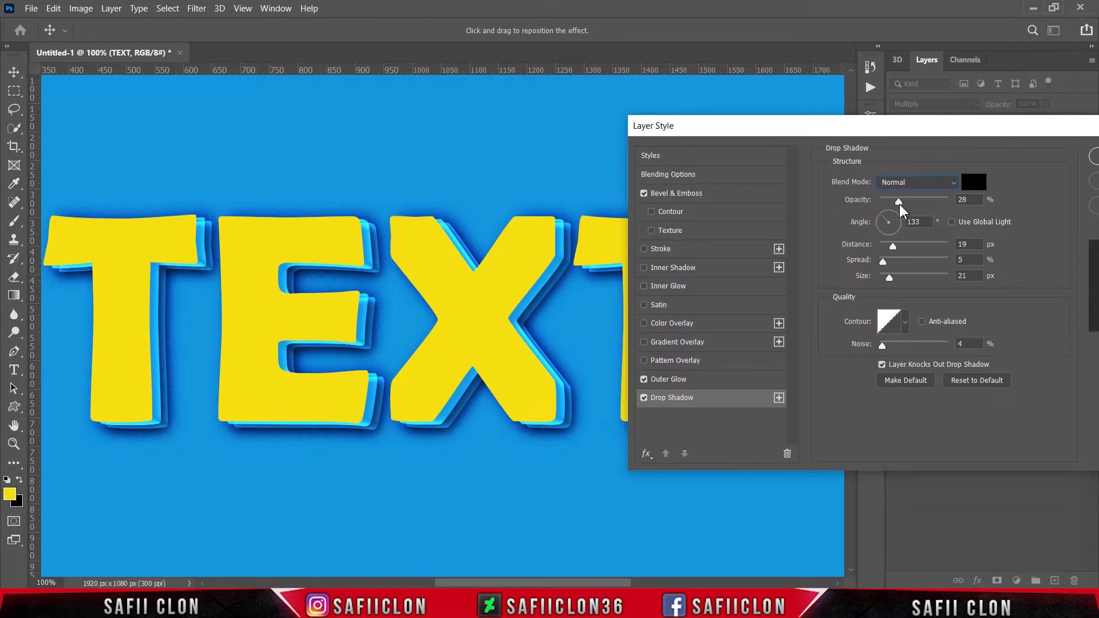
# - Set the drop shadow to 29% opacity, 18 px distance, 5% spread, 18 px size and 5% noise, and apply the layer style
pyautogui.moveTo(899, 202); pyautogui.dragTo(901, 204)
pyautogui.moveTo(918, 221)
pyautogui.mouseDown()
pyautogui.moveTo(893, 247)
pyautogui.moveTo(919, 276)
pyautogui.moveTo(888, 277)
pyautogui.mouseUp()
pyautogui.click(883, 263)
pyautogui.click(905, 322)
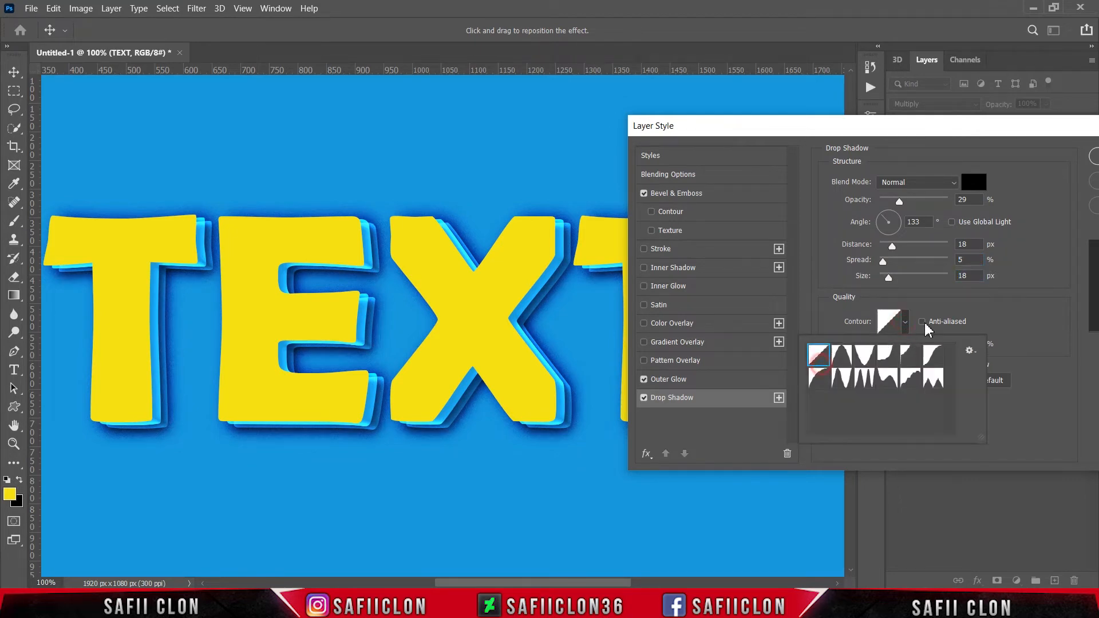
pyautogui.click(905, 321)
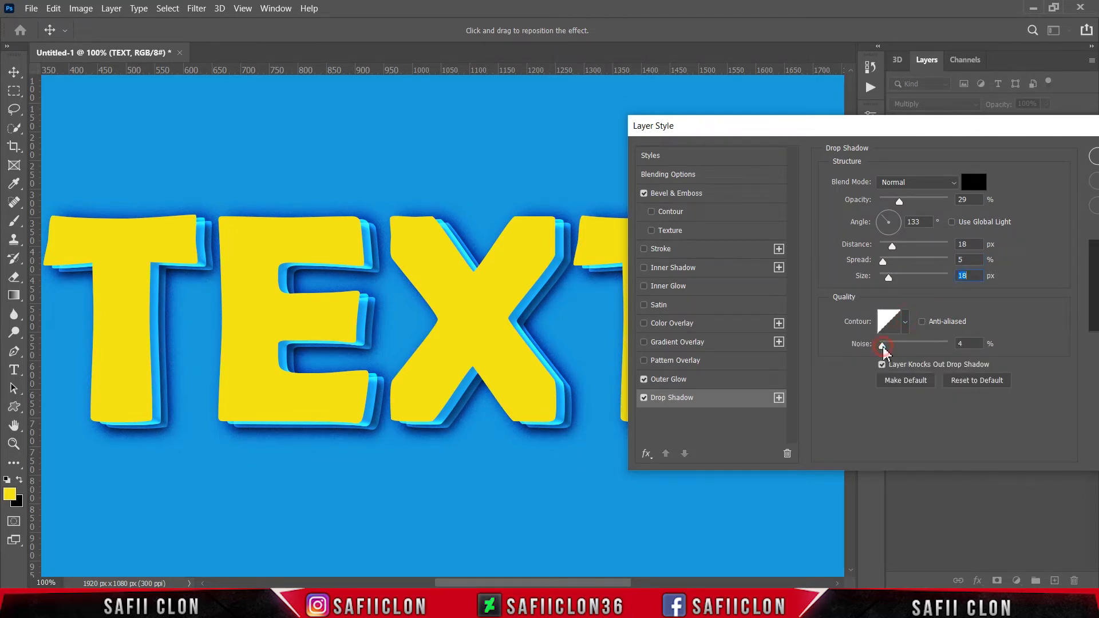
pyautogui.moveTo(883, 348); pyautogui.dragTo(891, 350)
pyautogui.moveTo(993, 126); pyautogui.dragTo(657, 179)
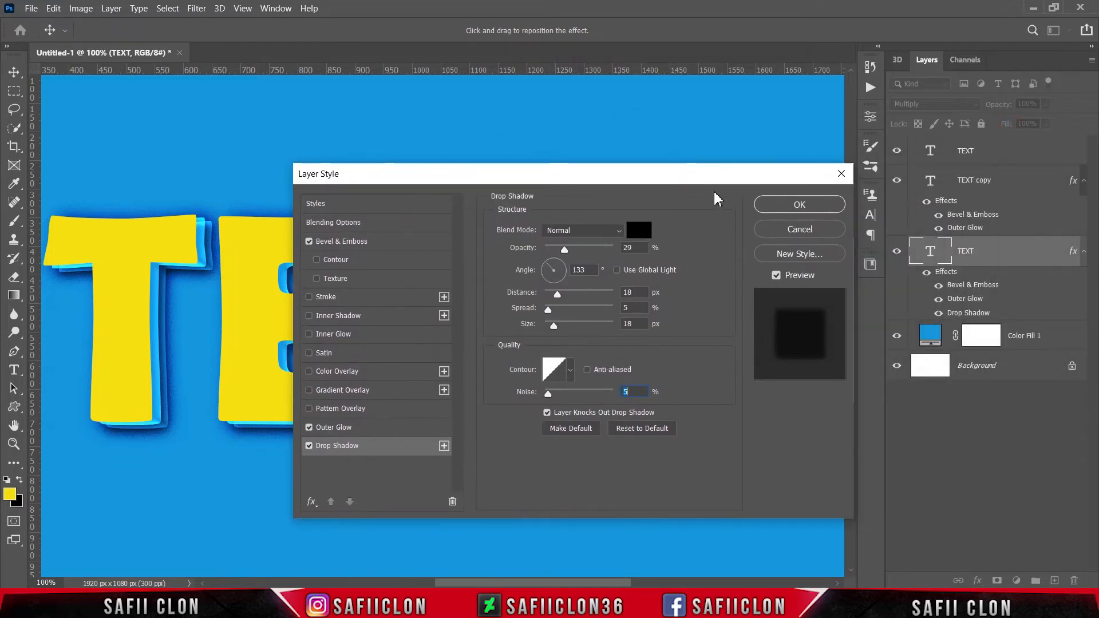
pyautogui.click(808, 204)
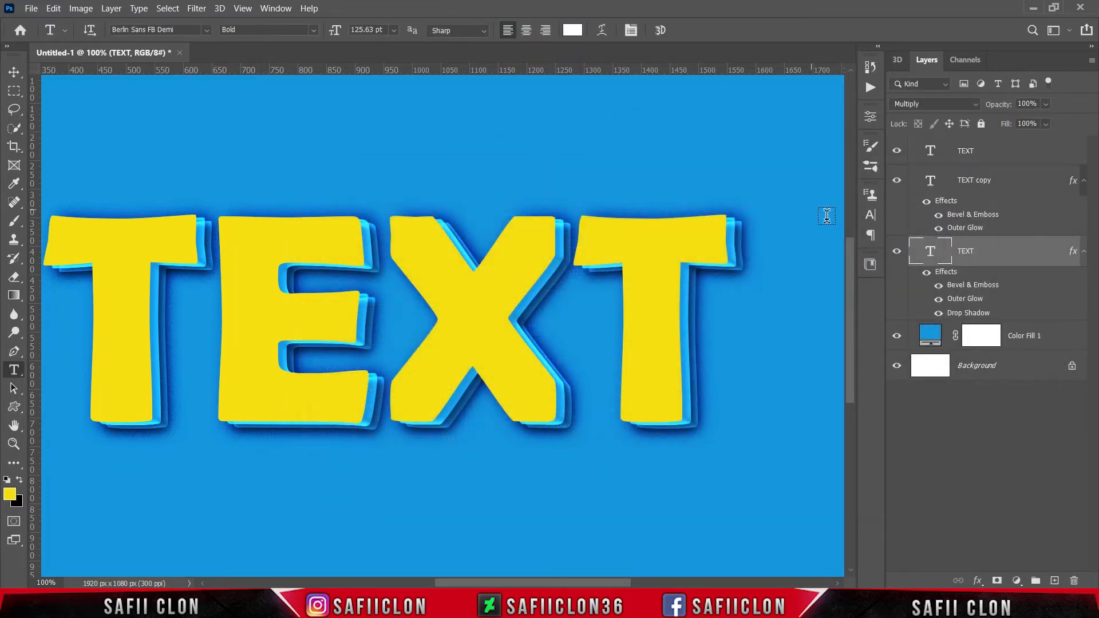
pyautogui.click(897, 252)
pyautogui.click(897, 253)
# - Duplicate the top yellow TEXT layer and convert the duplicate to a shape layer
pyautogui.click(998, 158)
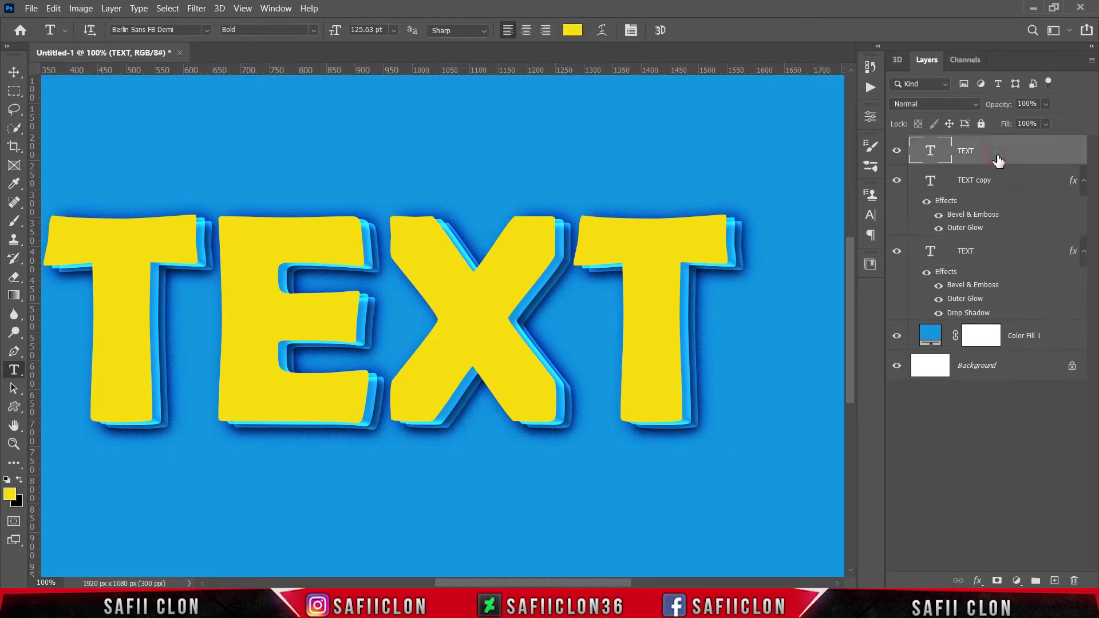
pyautogui.rightClick(998, 160)
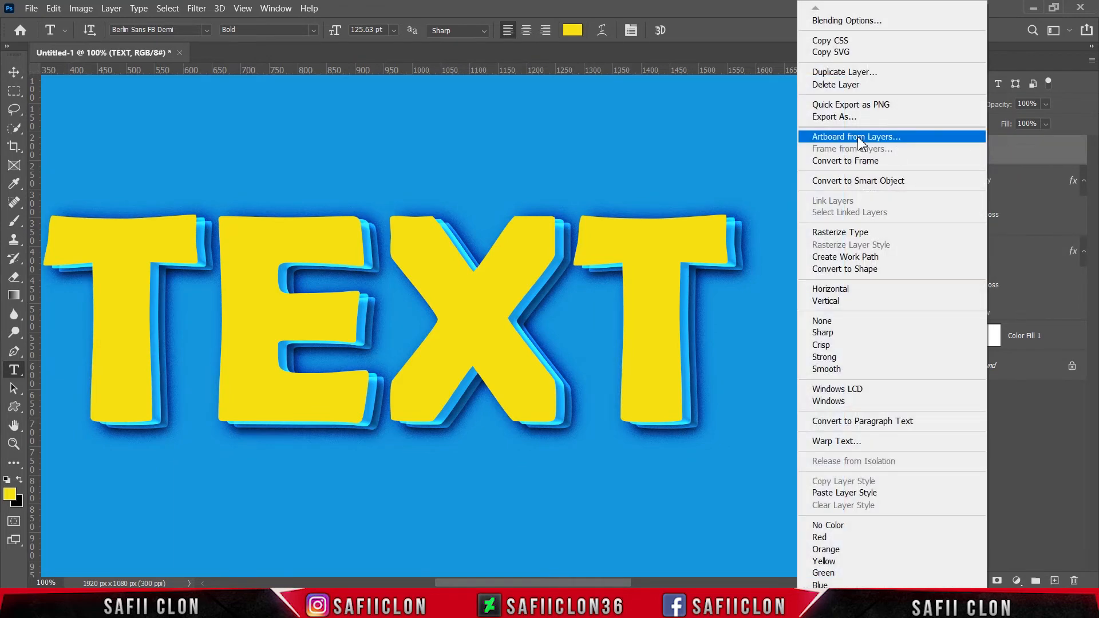
pyautogui.click(837, 73)
pyautogui.click(665, 161)
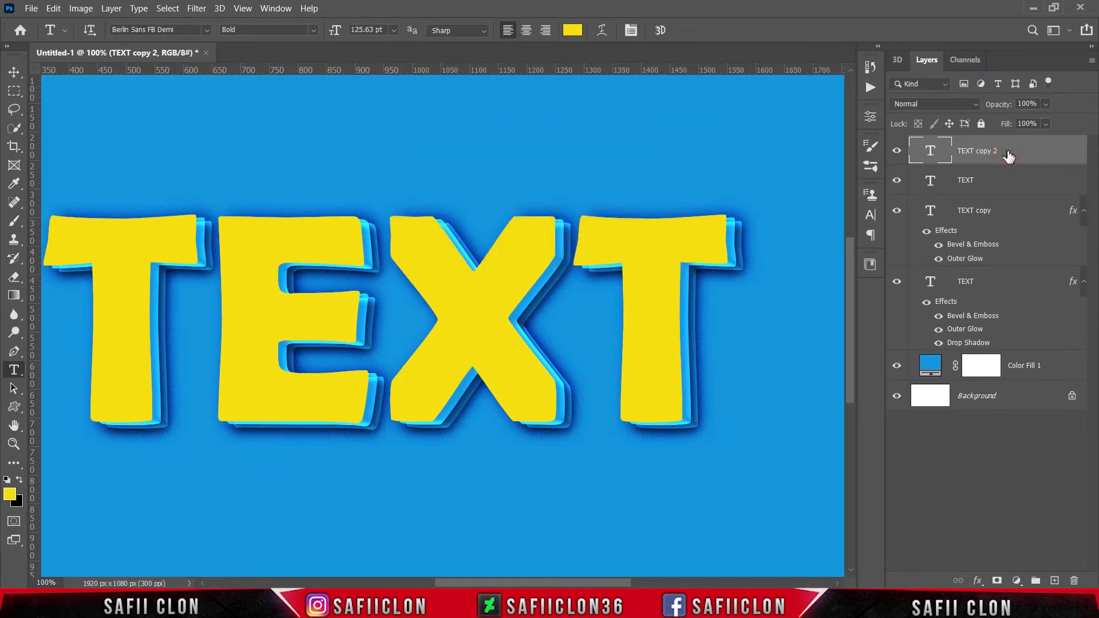
pyautogui.click(139, 9)
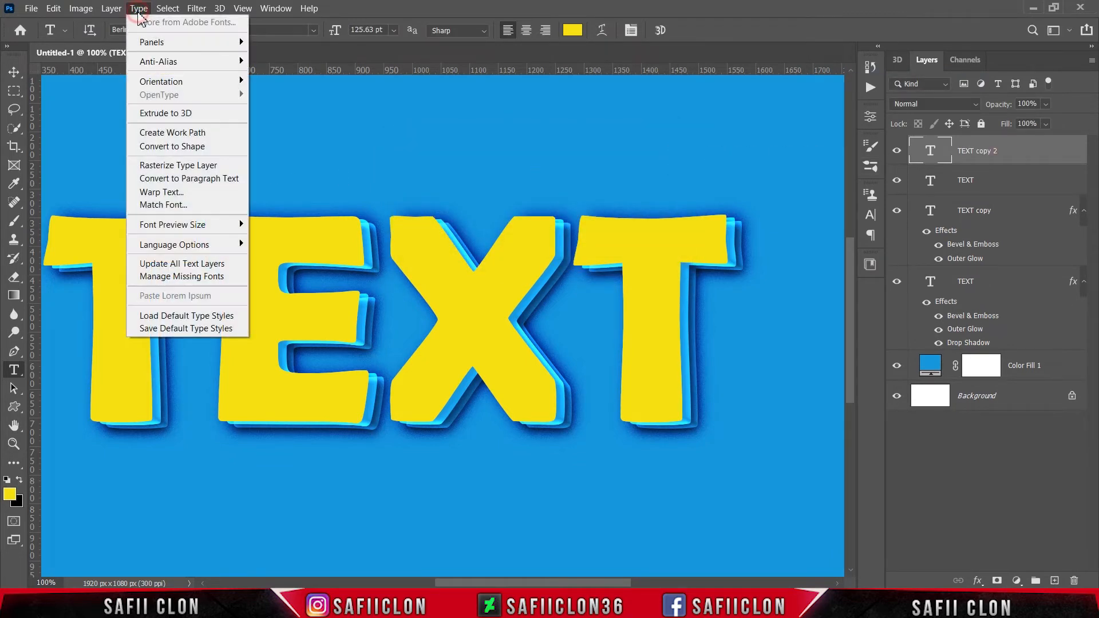
pyautogui.click(207, 148)
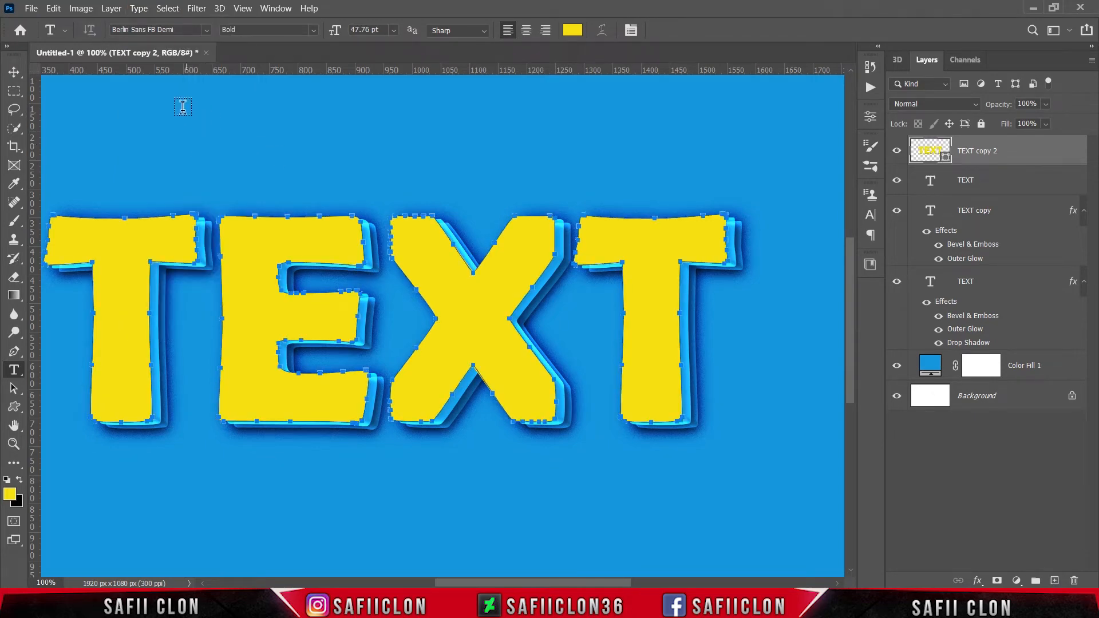
# - Define the TEXT copy 2 outline as a custom shape under the default name and hide that layer
pyautogui.click(54, 9)
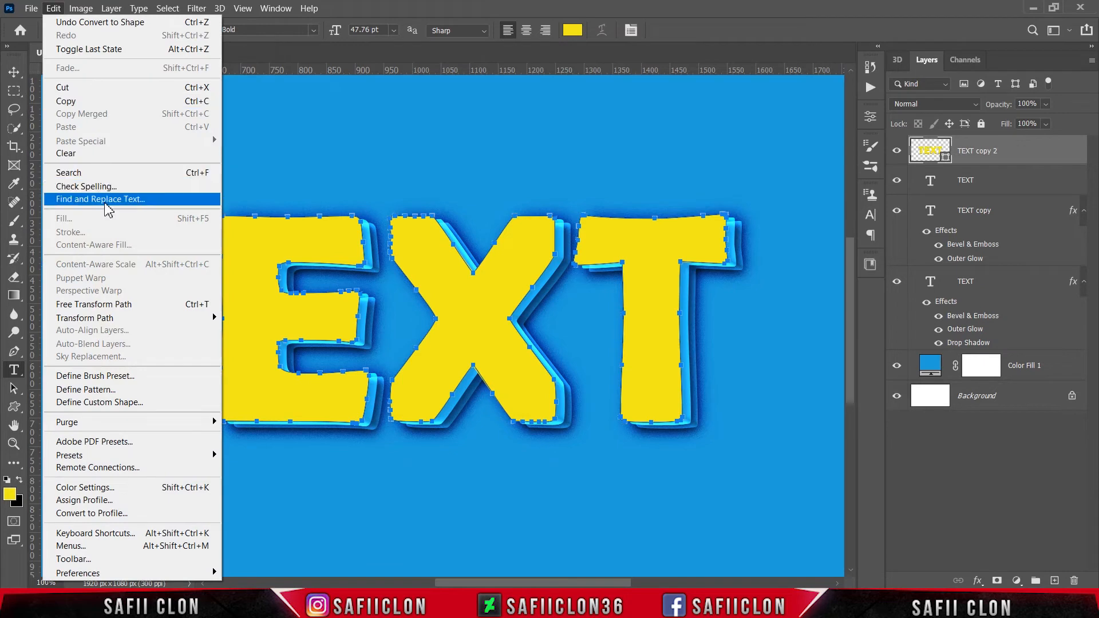
pyautogui.click(125, 404)
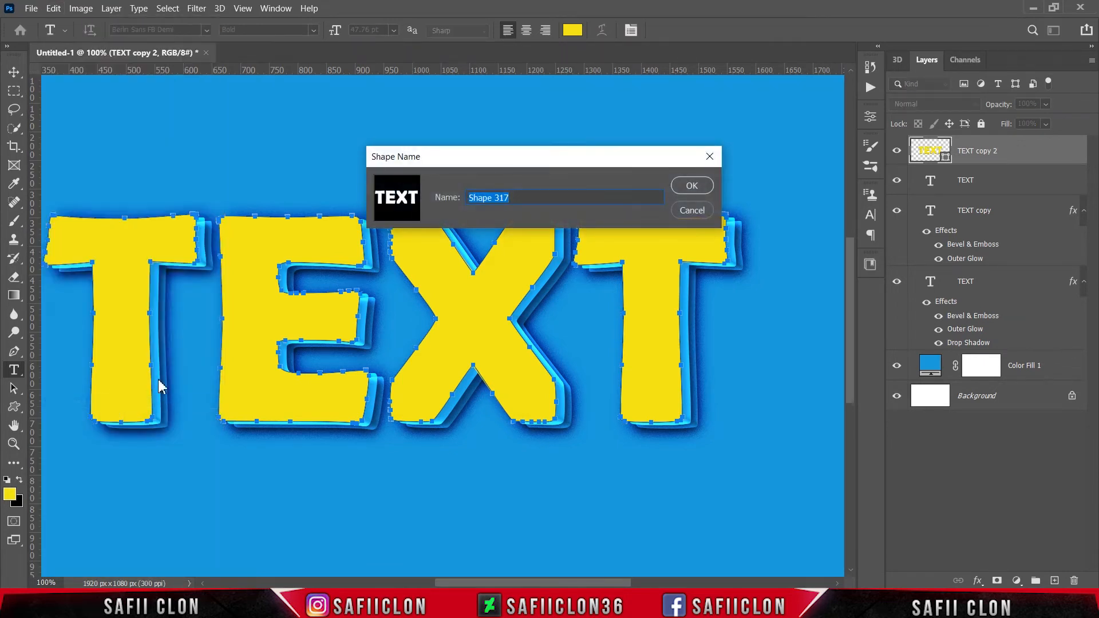
pyautogui.click(692, 187)
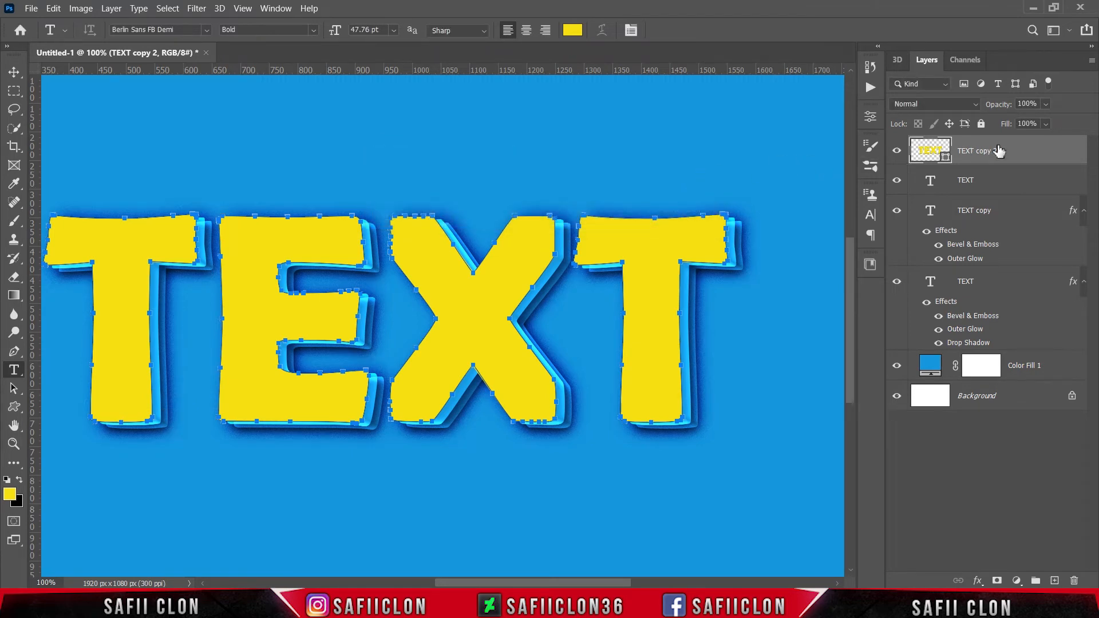
pyautogui.click(898, 155)
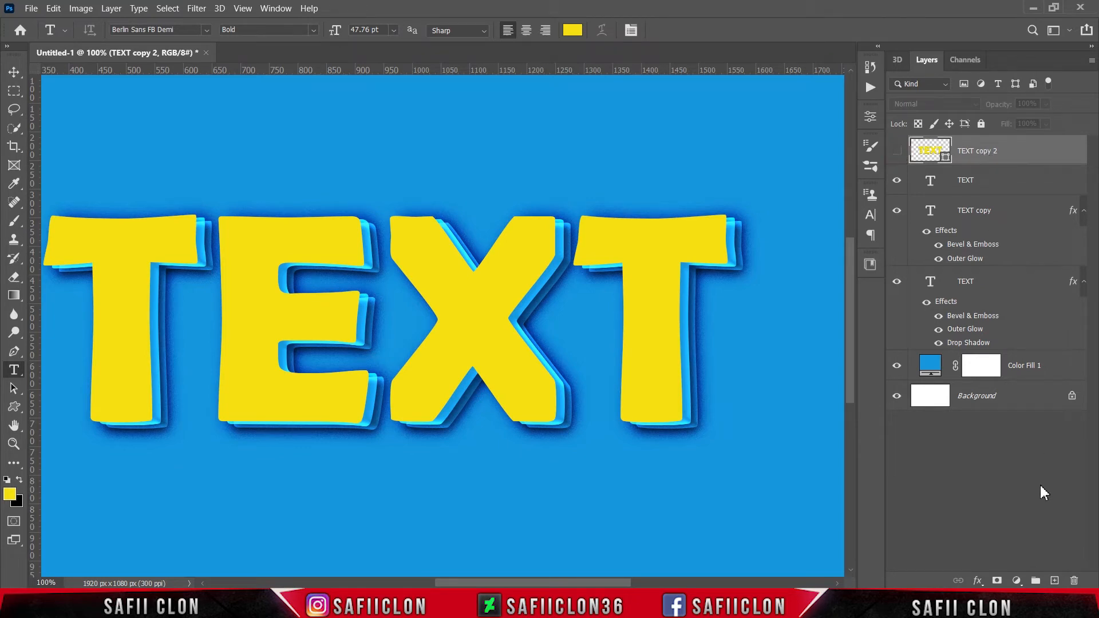
# - Create a new layer and draw the saved TEXT custom shape over the lettering, about 913 px wide and 279 px high
pyautogui.click(1054, 582)
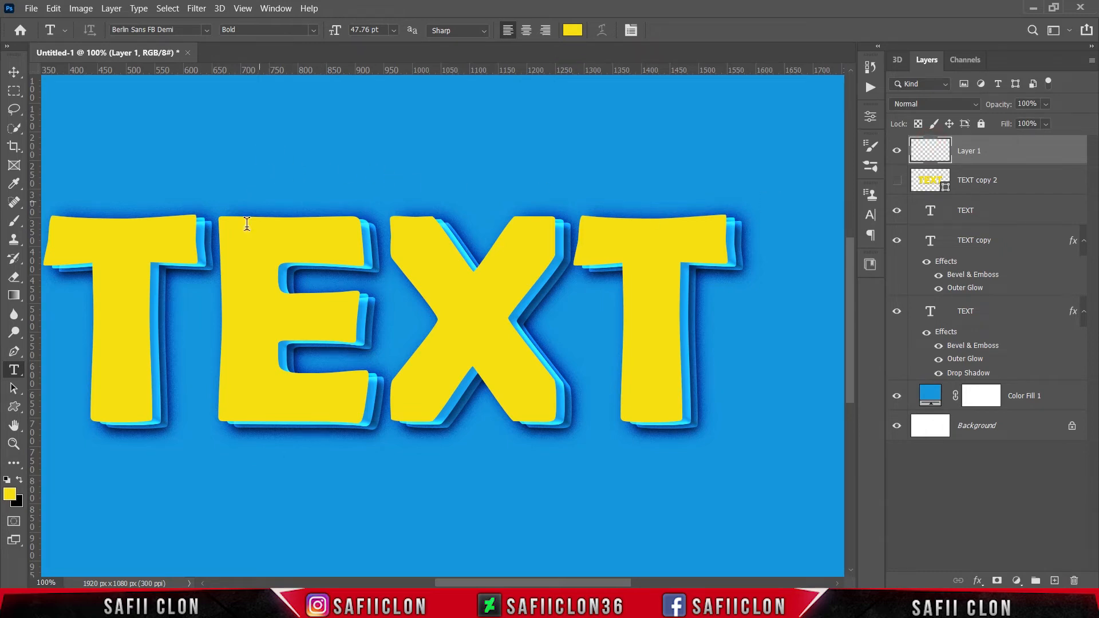
pyautogui.click(13, 406)
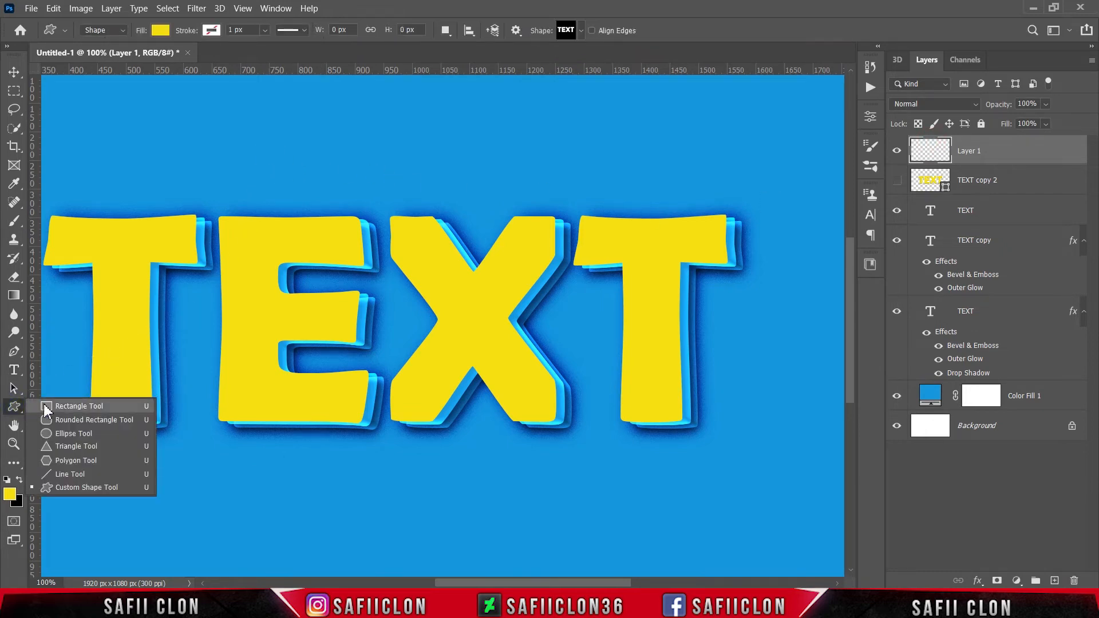
pyautogui.click(97, 487)
pyautogui.click(581, 30)
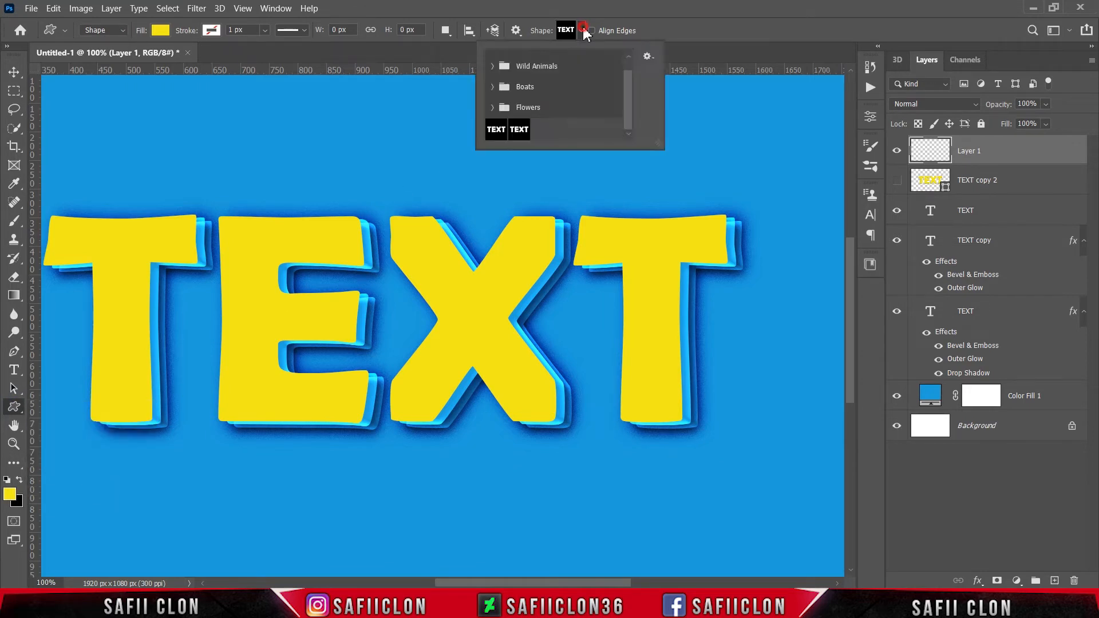
pyautogui.click(519, 131)
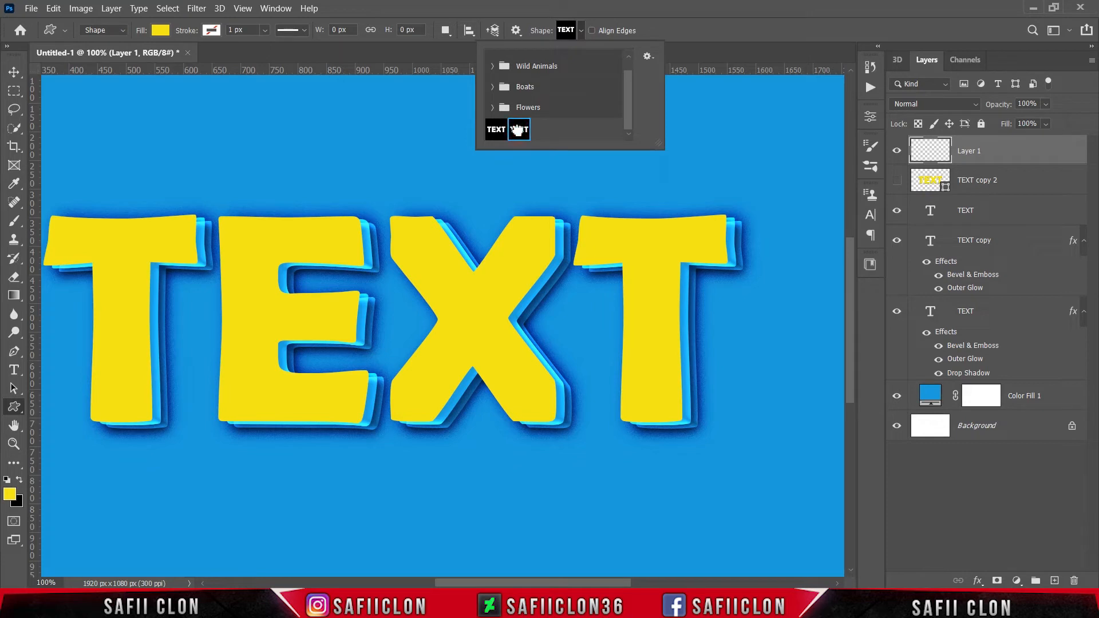
pyautogui.click(581, 31)
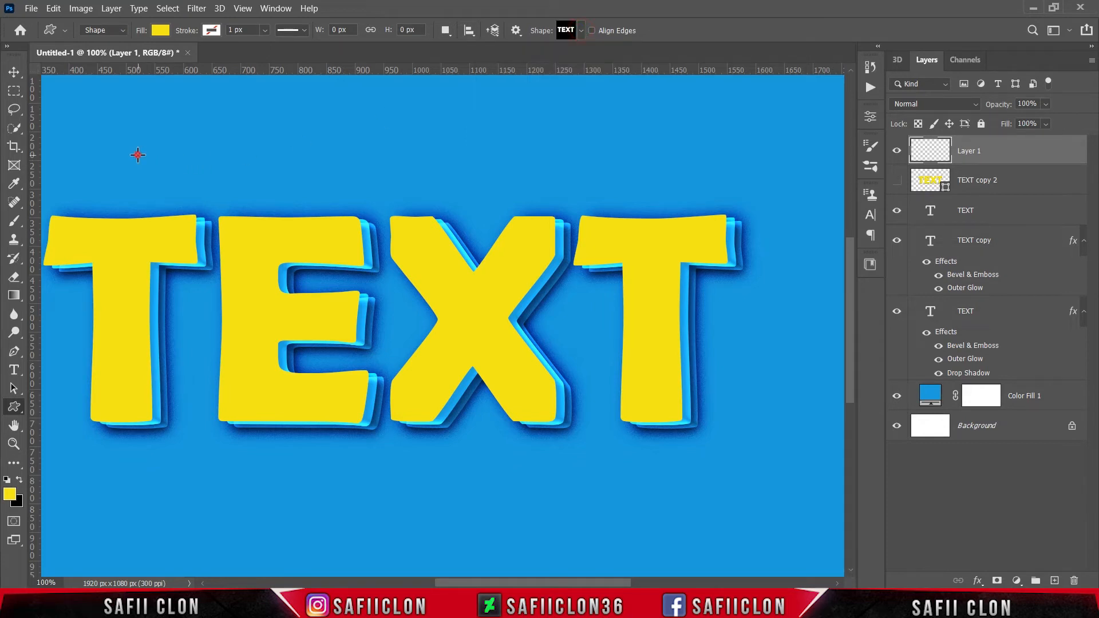
pyautogui.moveTo(138, 154); pyautogui.dragTo(618, 287)
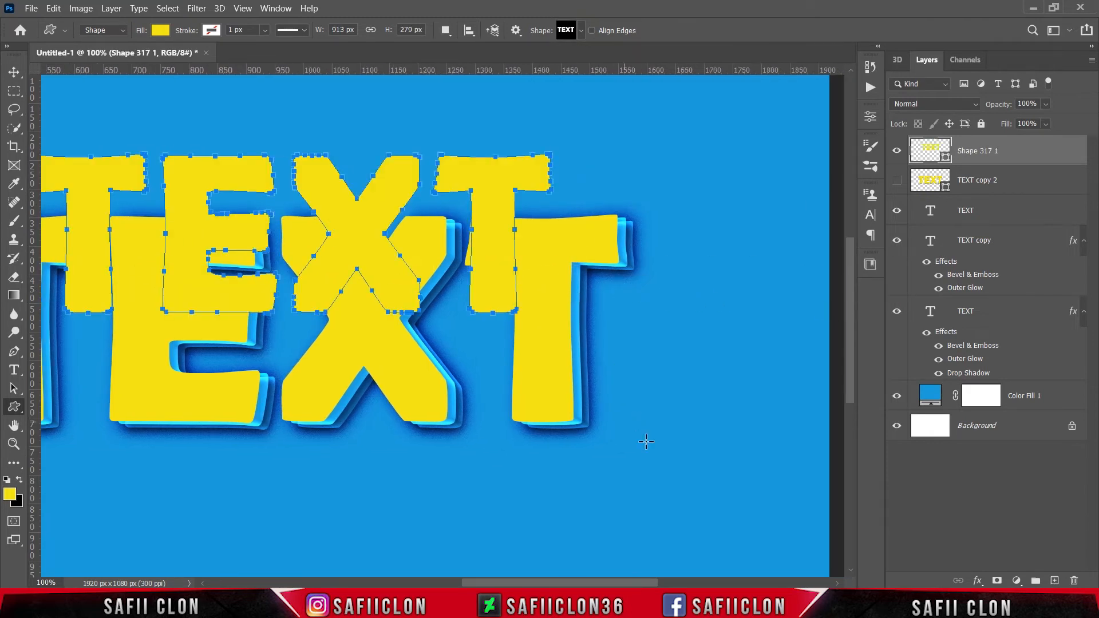
# - Remove the fill from the drawn TEXT shape and give it a solid white (ffffff) stroke
pyautogui.moveTo(628, 582); pyautogui.dragTo(588, 582)
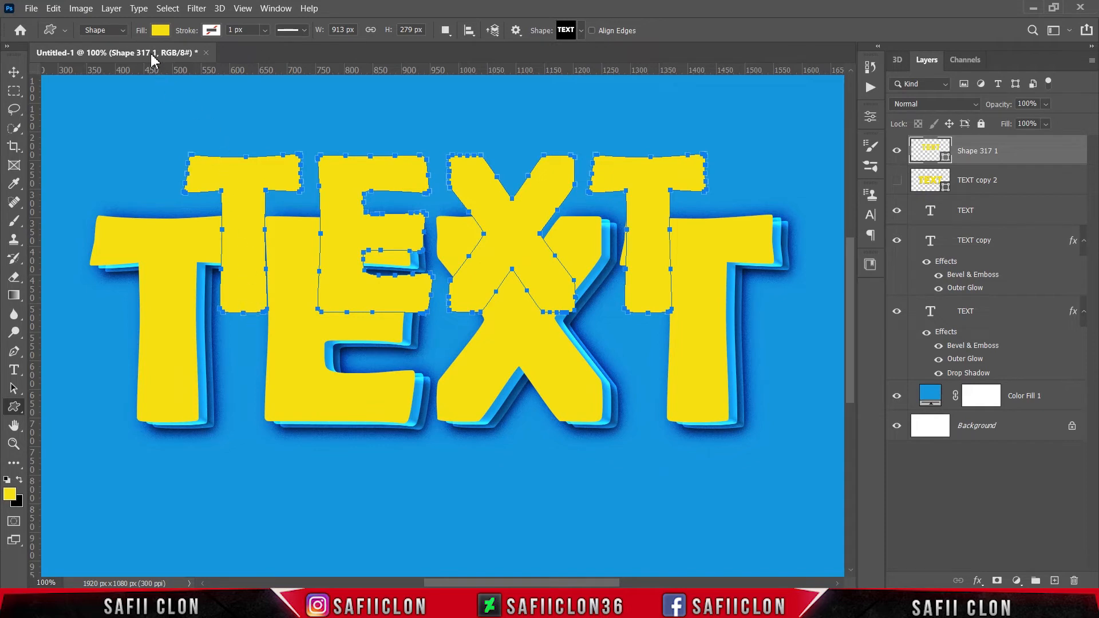
pyautogui.click(161, 30)
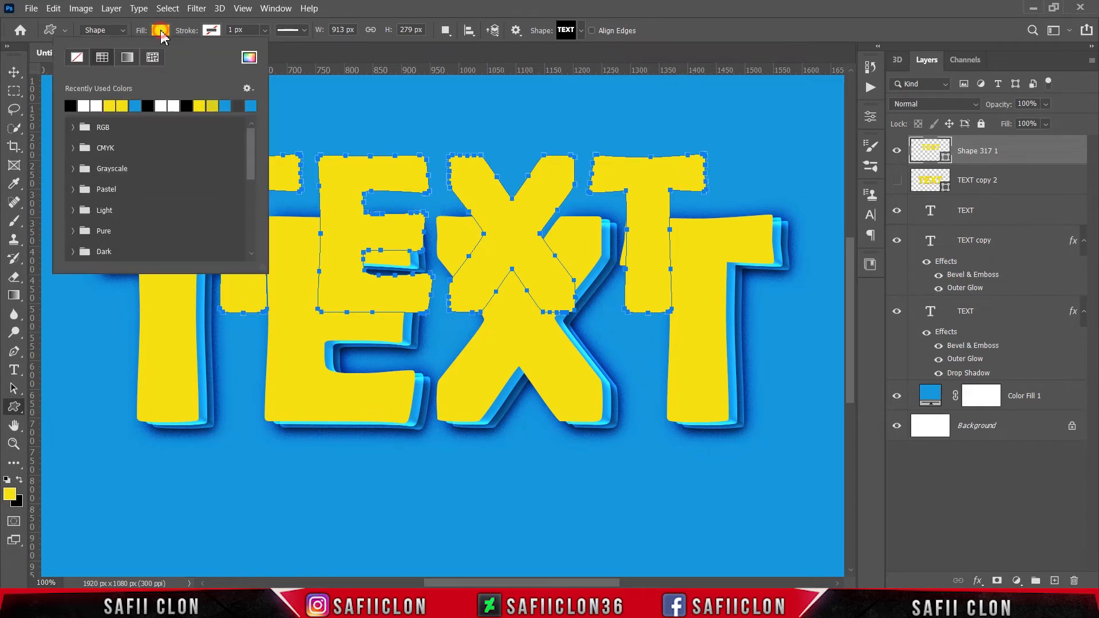
pyautogui.click(76, 58)
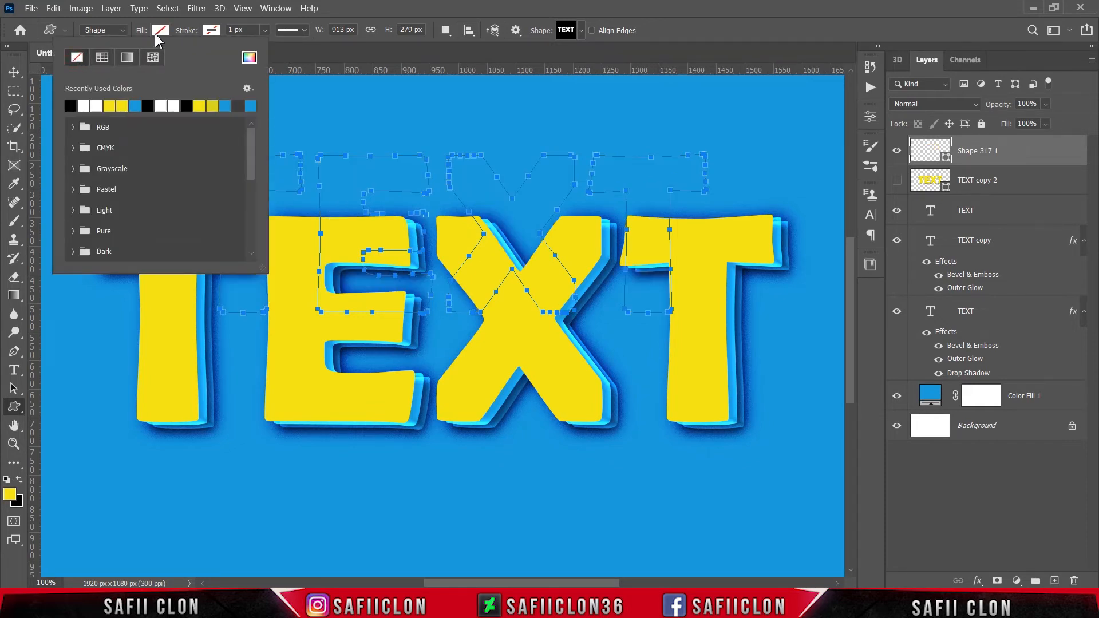
pyautogui.click(160, 30)
pyautogui.click(210, 32)
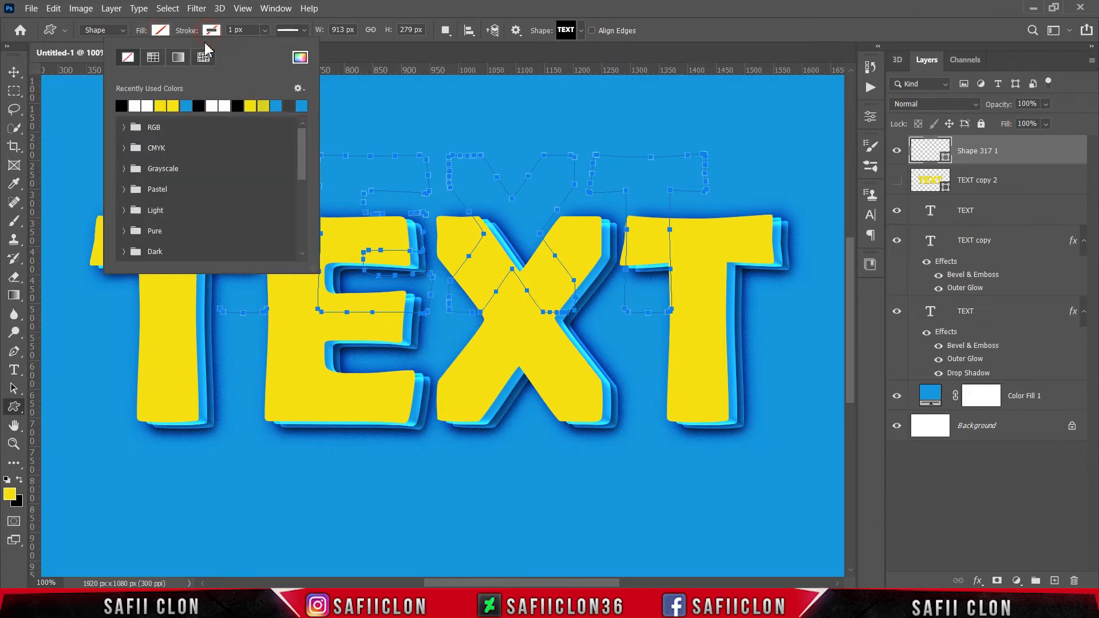
pyautogui.click(152, 58)
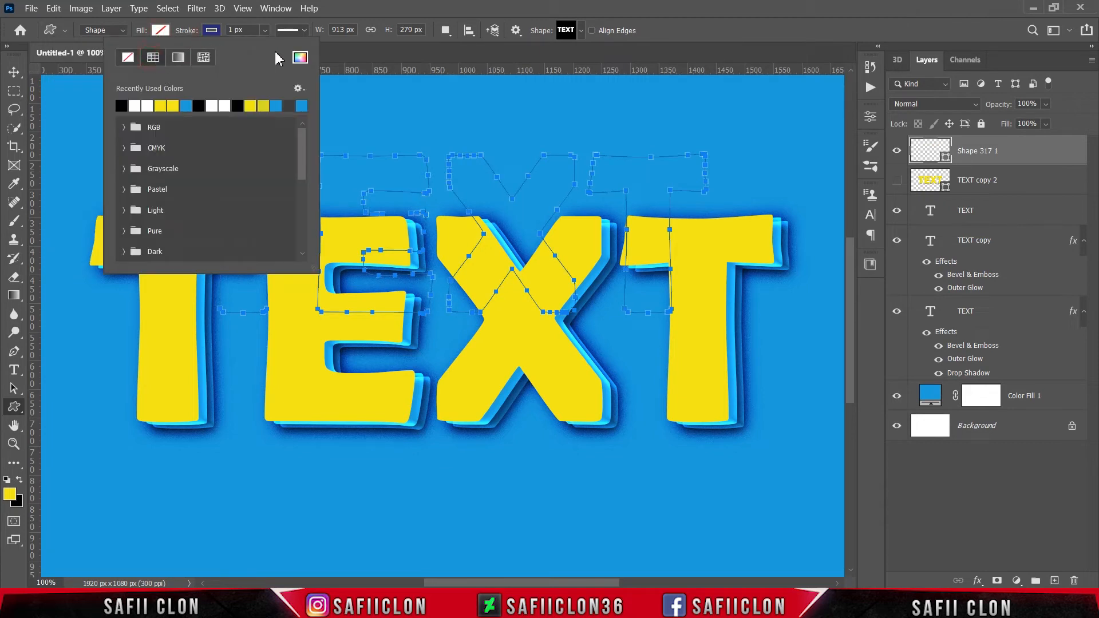
pyautogui.click(300, 58)
pyautogui.moveTo(841, 246); pyautogui.dragTo(720, 153)
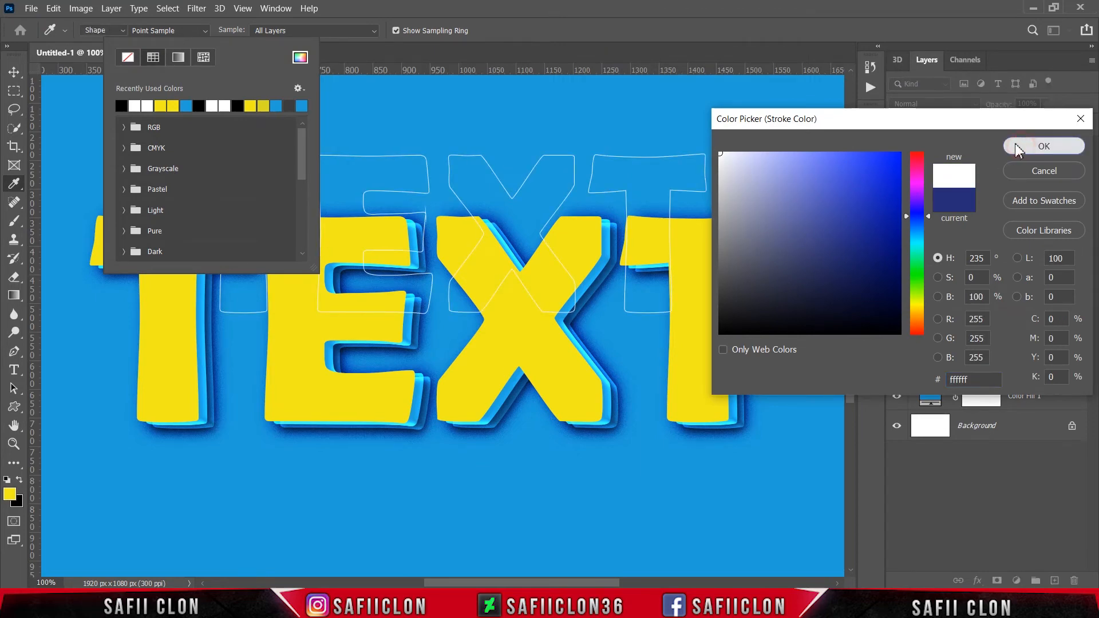
pyautogui.click(1025, 147)
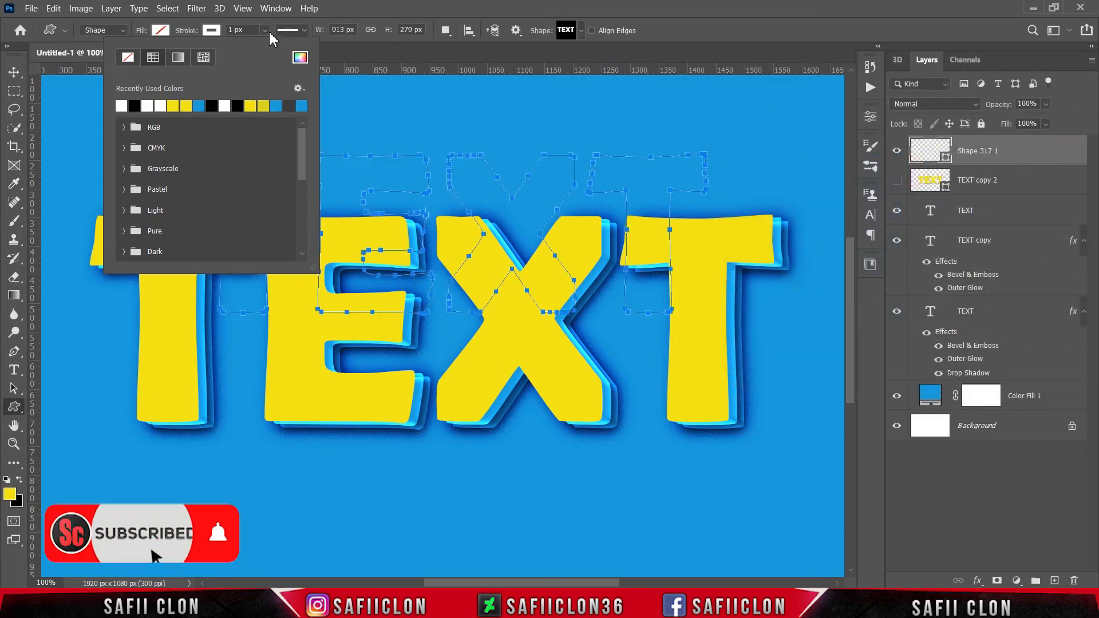
# - Set the shape's stroke width to 7.41 px and make it a dashed line with dash 4 and gap 2.55
pyautogui.click(265, 30)
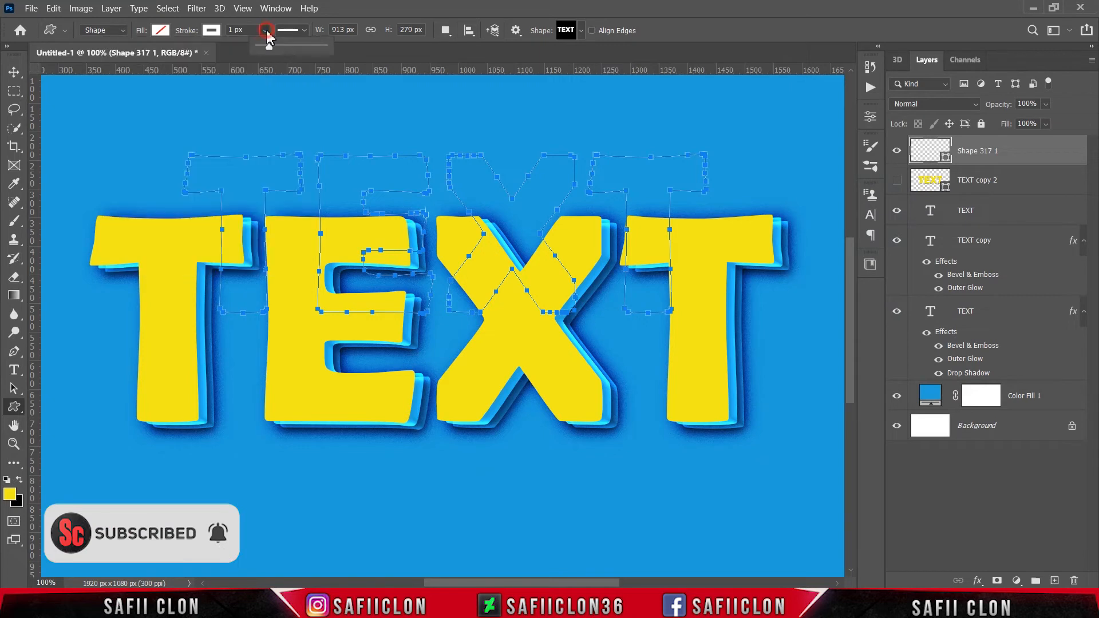
pyautogui.moveTo(267, 46); pyautogui.dragTo(271, 48)
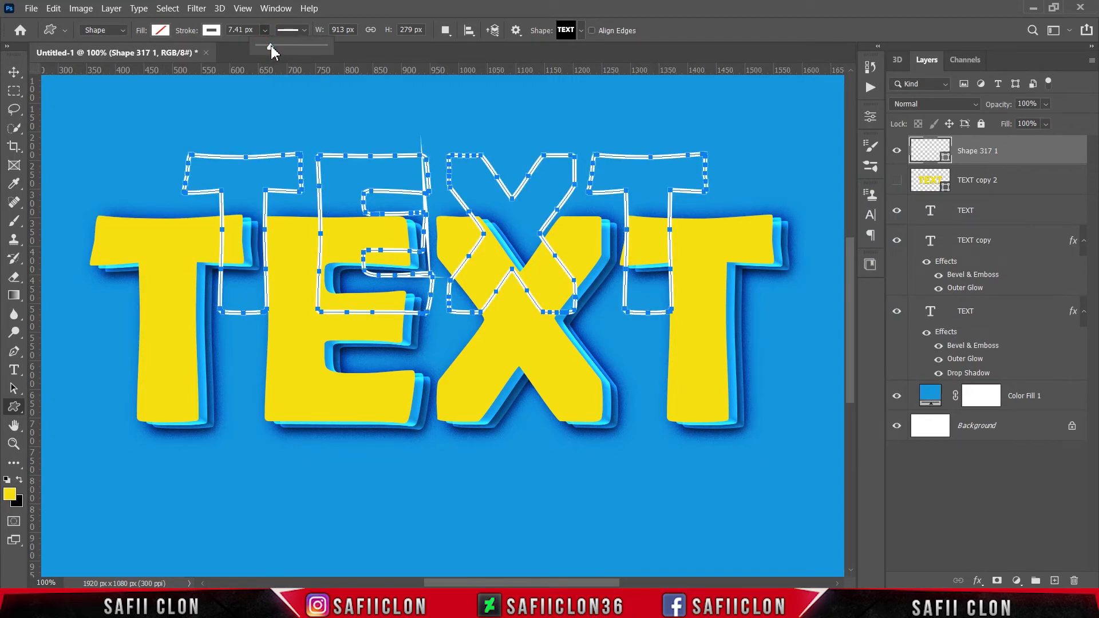
pyautogui.click(304, 31)
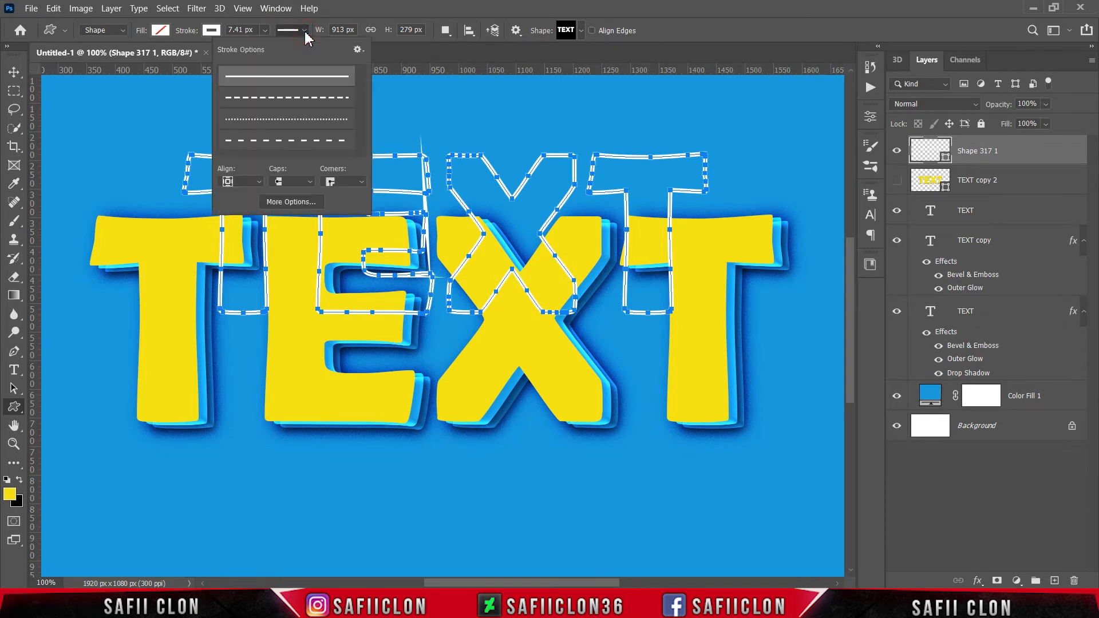
pyautogui.click(294, 98)
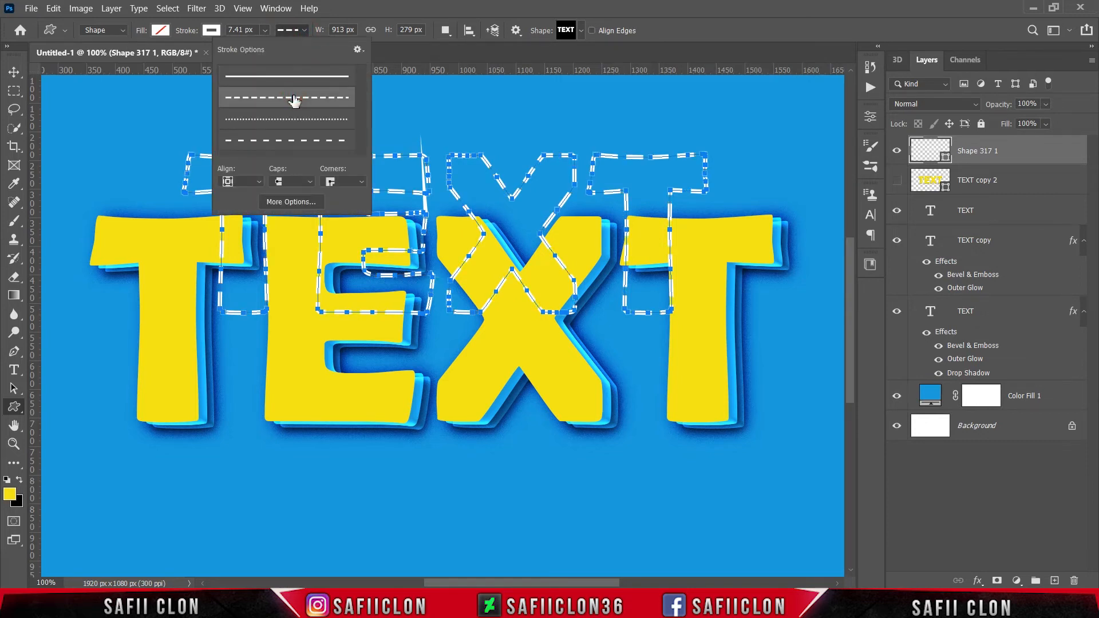
pyautogui.click(291, 202)
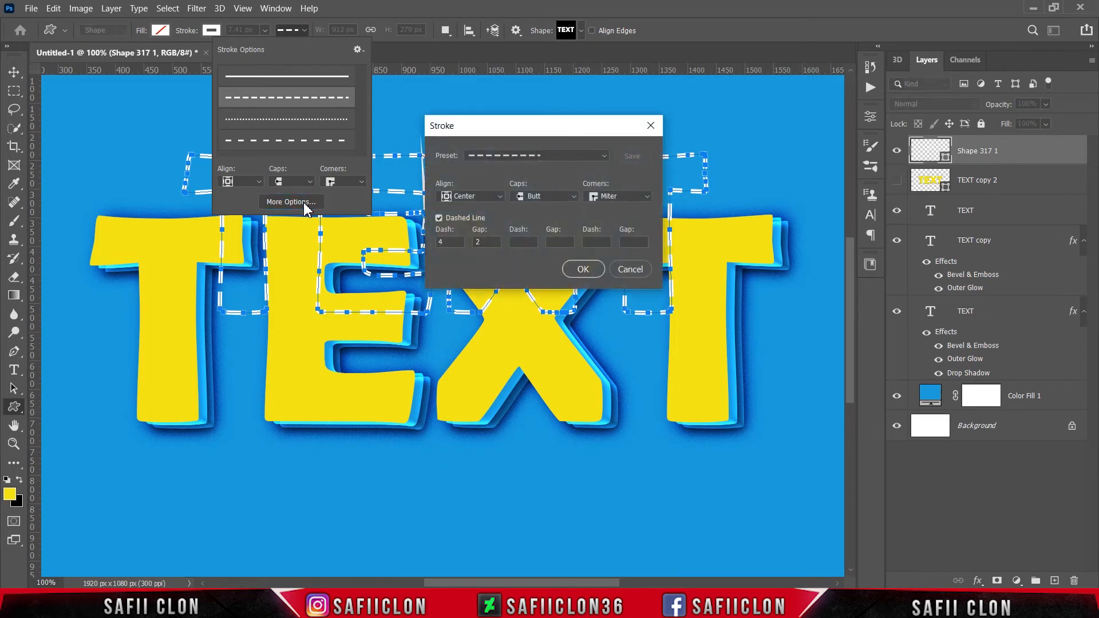
pyautogui.moveTo(521, 118)
pyautogui.mouseDown()
pyautogui.moveTo(802, 129)
pyautogui.moveTo(835, 135)
pyautogui.moveTo(826, 147)
pyautogui.mouseUp()
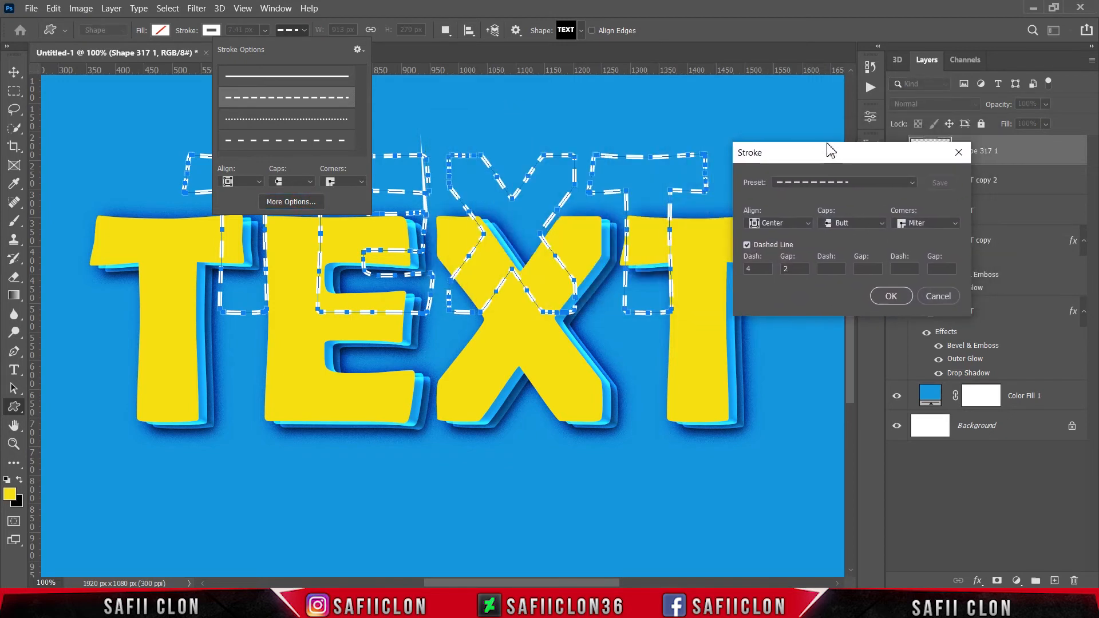
pyautogui.moveTo(786, 270); pyautogui.dragTo(823, 264)
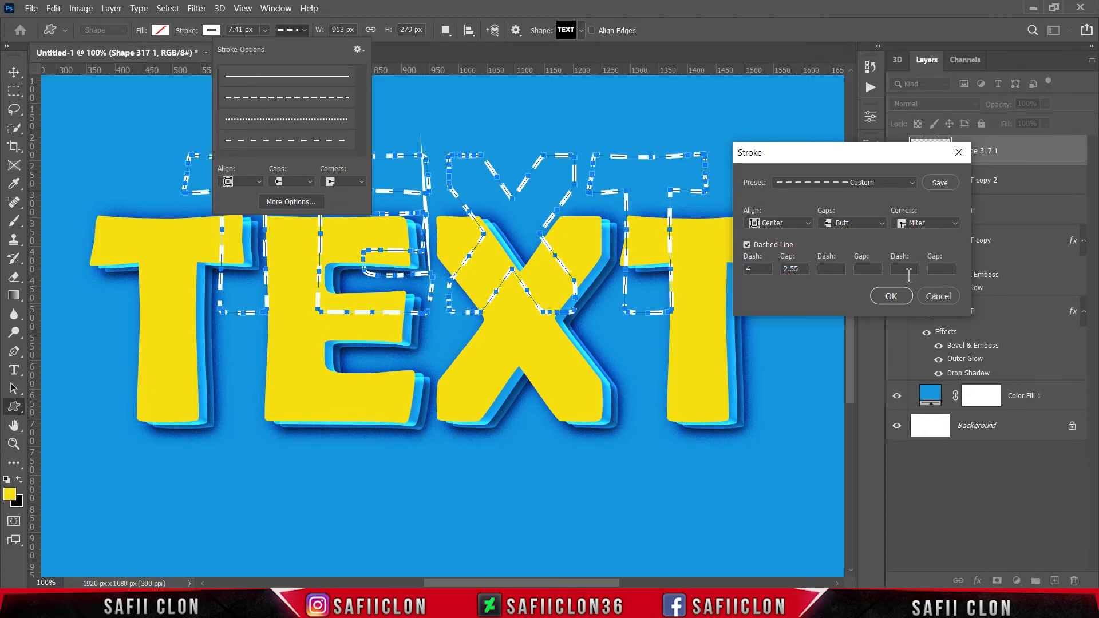
pyautogui.click(891, 295)
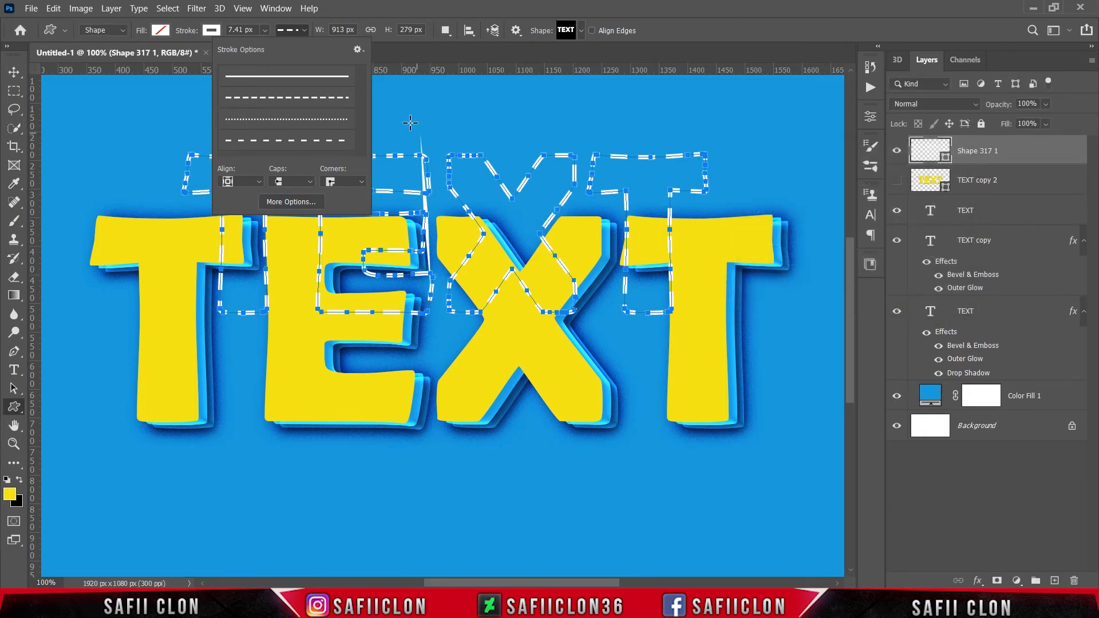
pyautogui.click(308, 31)
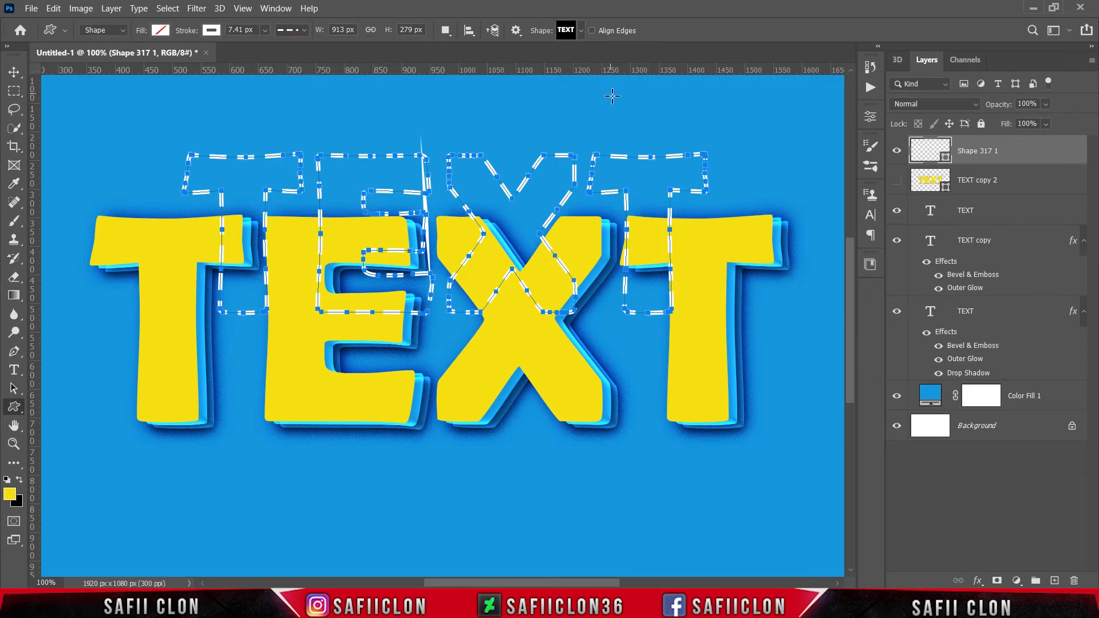
# - Move the Shape 317 1 layer directly above Color Fill 1 and scale it to 133.52% by 134.77%, offset down and right behind the lettering
pyautogui.moveTo(997, 153); pyautogui.dragTo(994, 365)
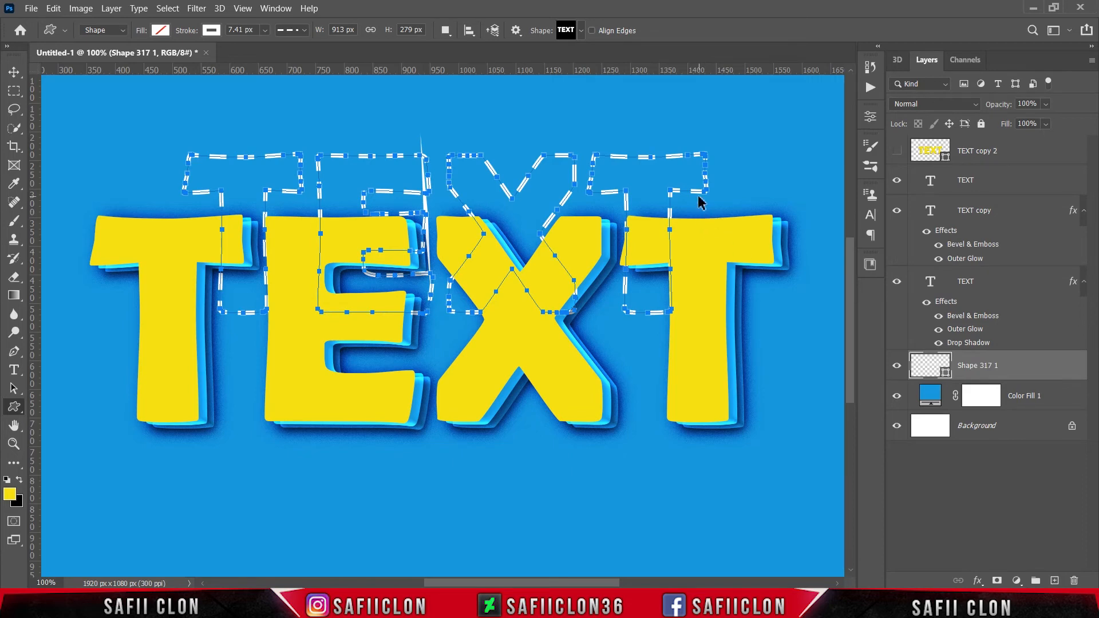
pyautogui.hotkey('ctrl', 't')
pyautogui.moveTo(467, 190); pyautogui.dragTo(383, 264)
pyautogui.moveTo(619, 386)
pyautogui.mouseDown()
pyautogui.moveTo(810, 438)
pyautogui.moveTo(800, 440)
pyautogui.mouseUp()
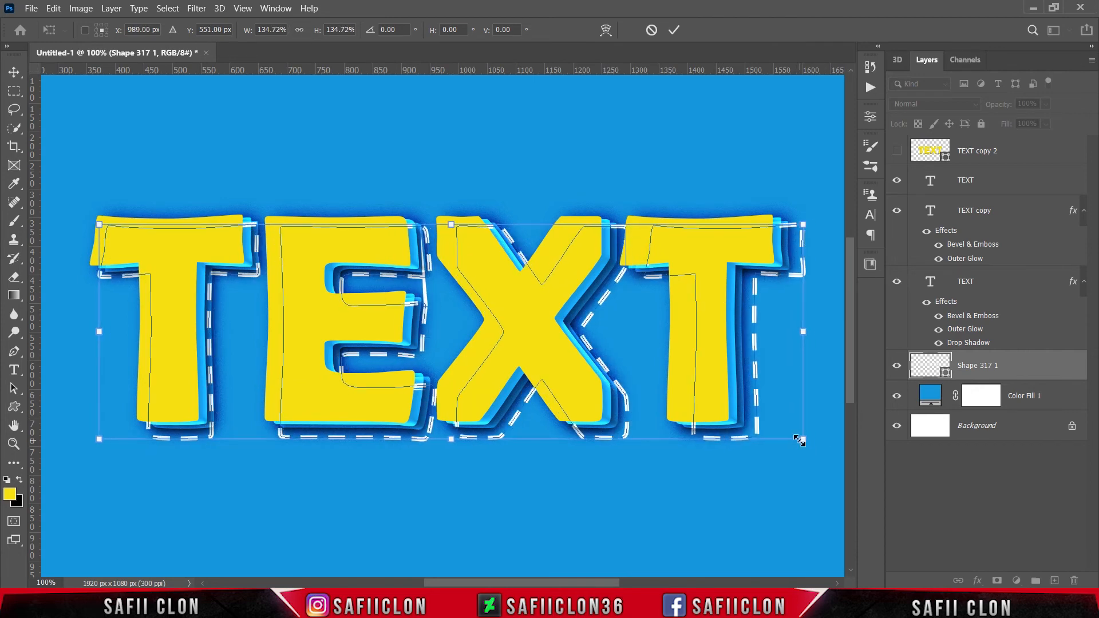
pyautogui.moveTo(804, 330); pyautogui.dragTo(799, 334)
pyautogui.press('Left')
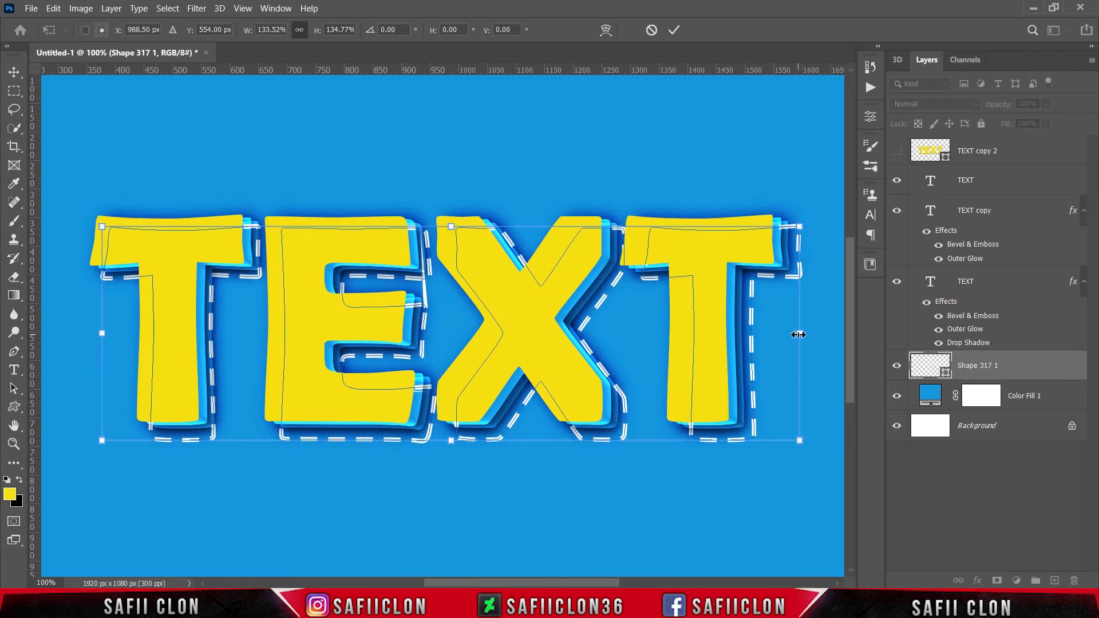
pyautogui.press('Up')
pyautogui.press('Up')
pyautogui.press('Up')
pyautogui.press('Up')
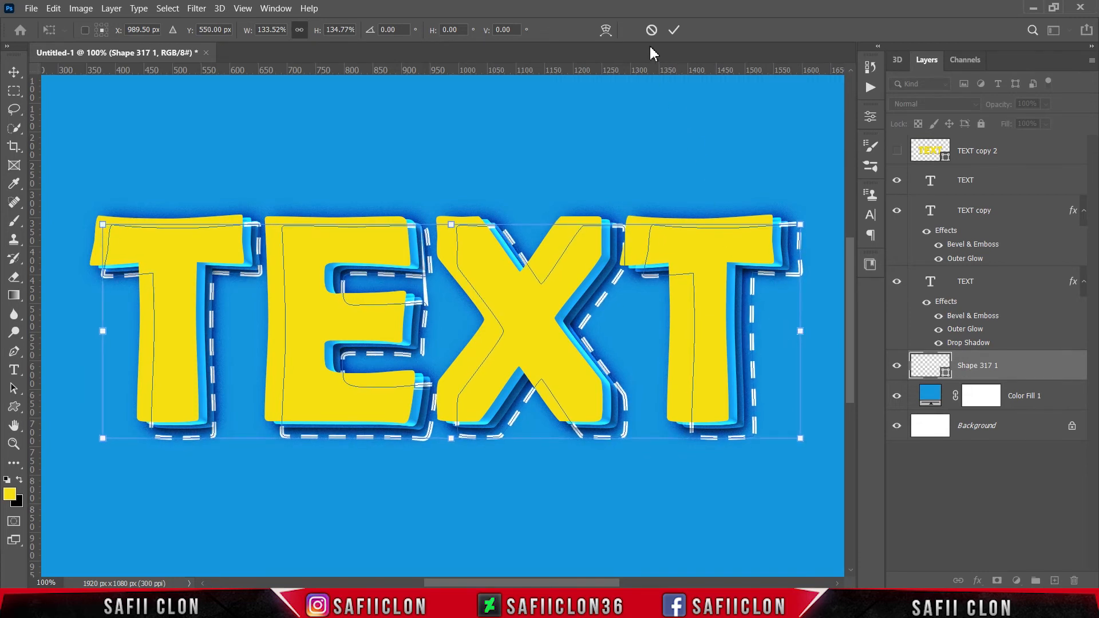
pyautogui.click(675, 30)
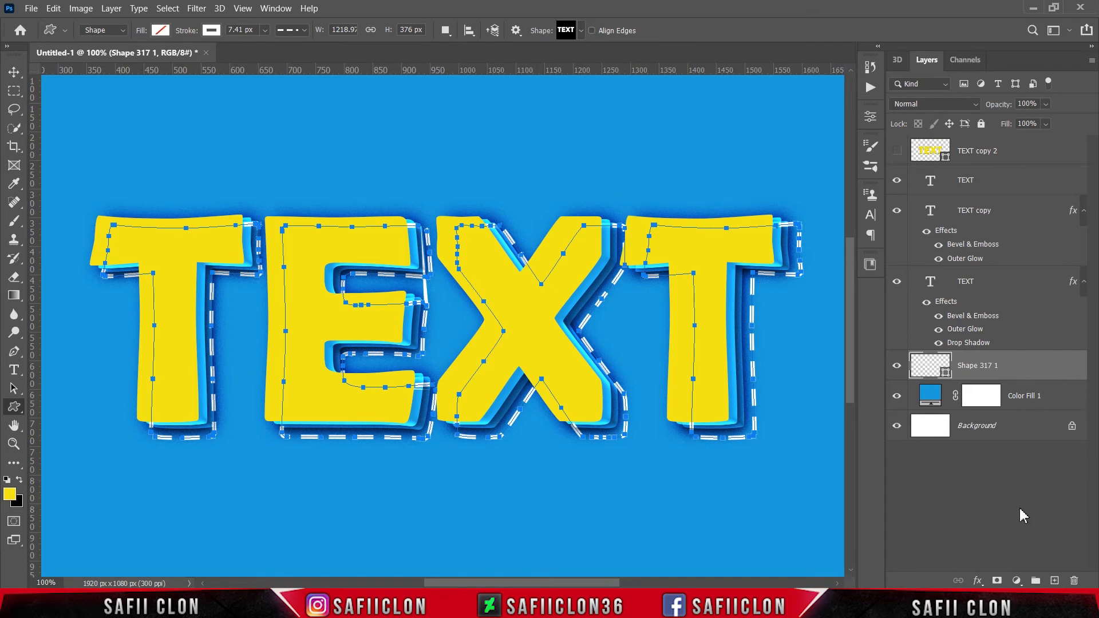
# - Add a layer mask to the Shape 317 1 layer and set up a black 75 px brush at 100% opacity
pyautogui.click(996, 581)
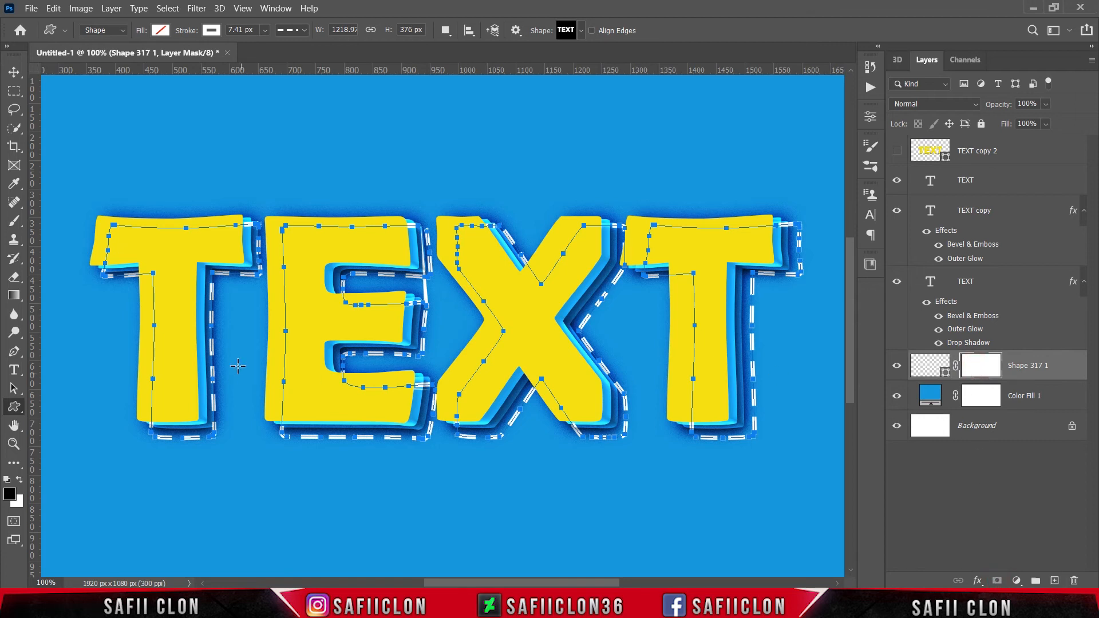
pyautogui.click(14, 221)
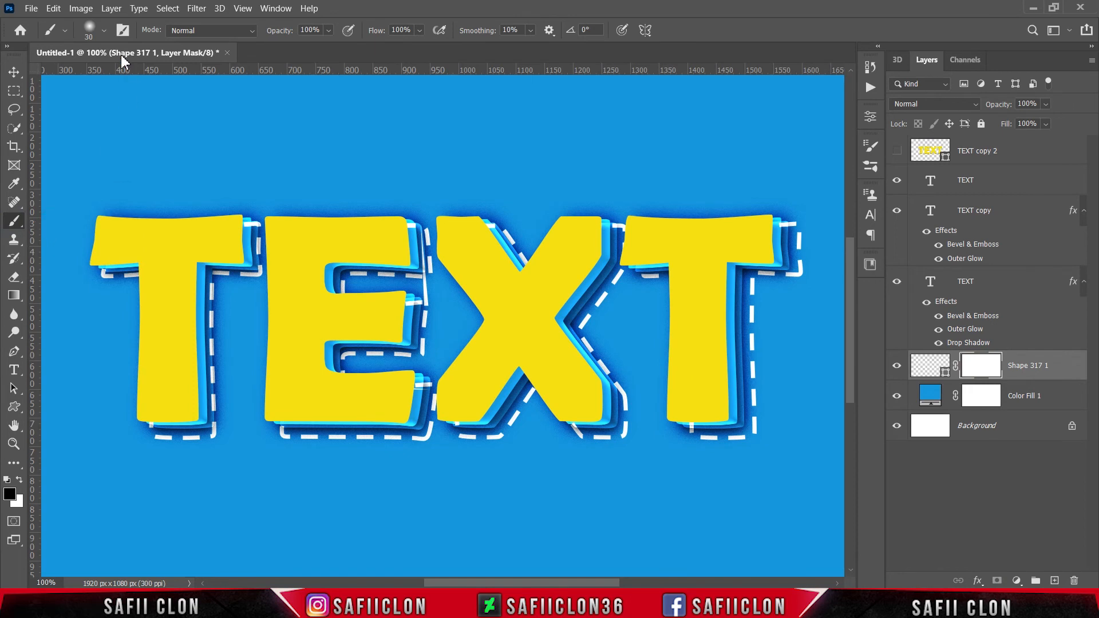
pyautogui.click(104, 31)
pyautogui.moveTo(95, 76)
pyautogui.mouseDown()
pyautogui.moveTo(114, 85)
pyautogui.moveTo(116, 69)
pyautogui.mouseUp()
pyautogui.click(104, 31)
pyautogui.click(328, 29)
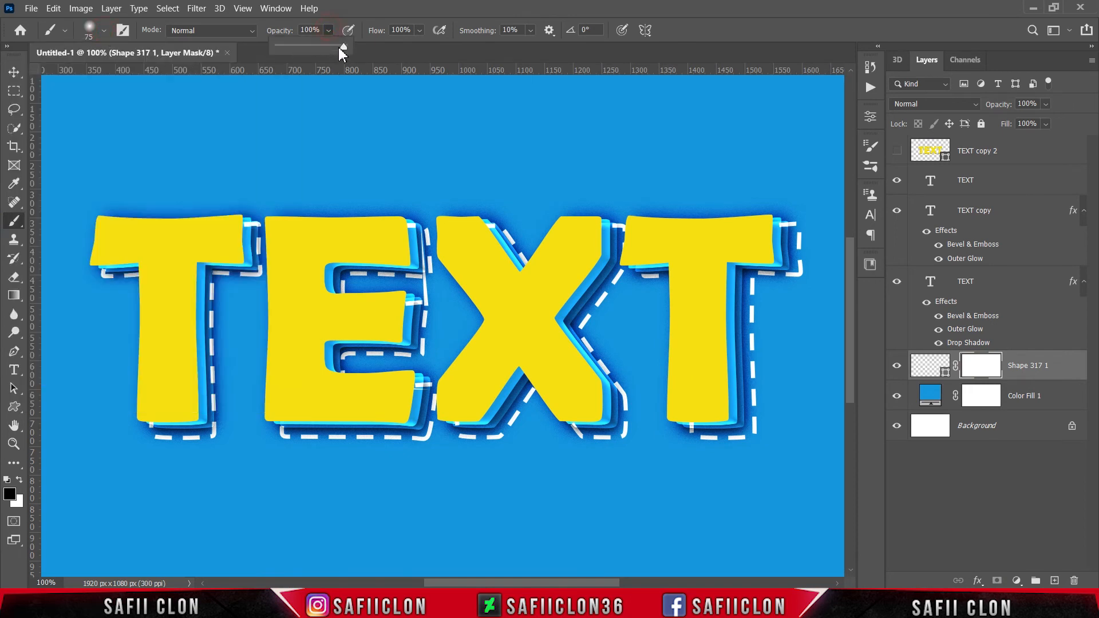
pyautogui.click(345, 46)
pyautogui.click(331, 29)
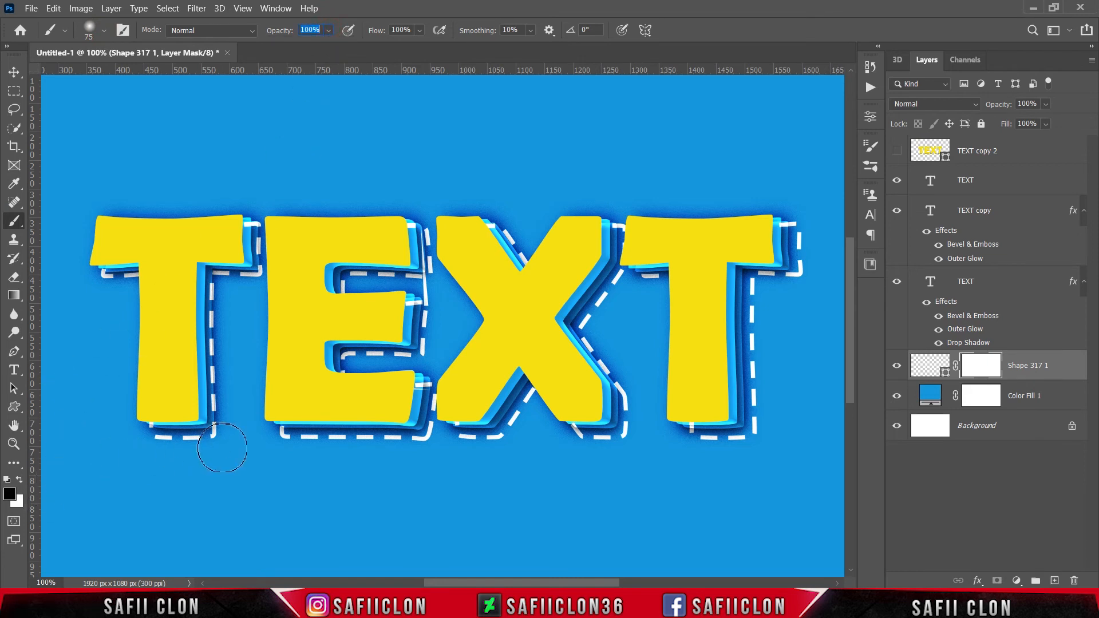
# - Reduce the brush to 10 px and mask out the stray dashes beside the first T and the E's upper arm
pyautogui.press('[')
pyautogui.press('[')
pyautogui.press('[')
pyautogui.press('[')
pyautogui.press('[')
pyautogui.press('[')
pyautogui.press('[')
pyautogui.press('[')
pyautogui.press('[')
pyautogui.click(251, 223)
pyautogui.press('[')
pyautogui.moveTo(423, 237); pyautogui.dragTo(423, 268)
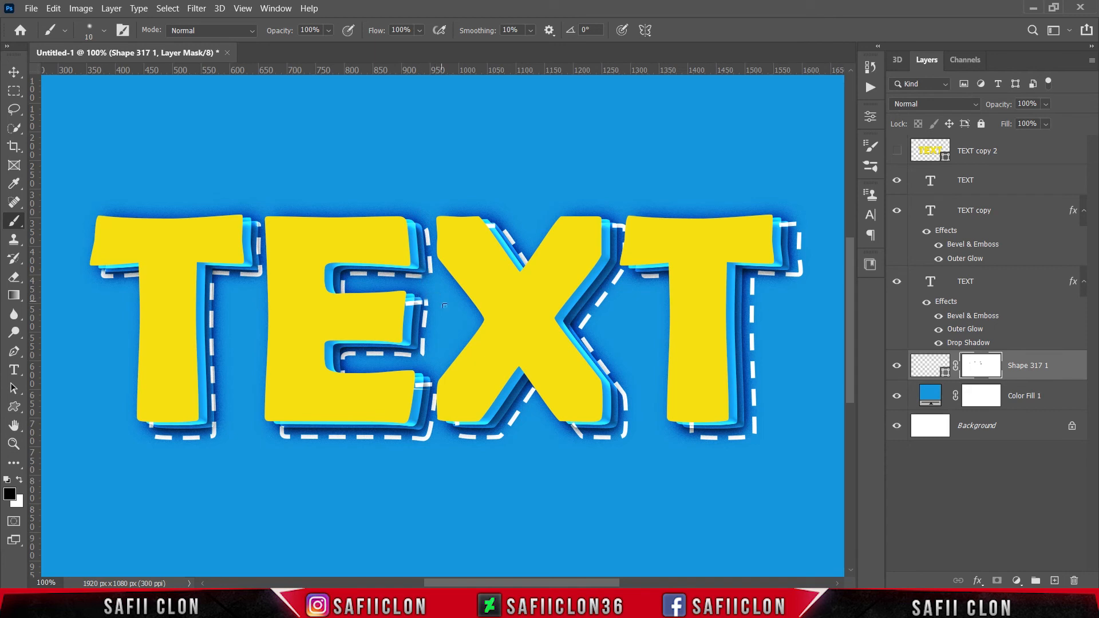
# - Mask out the stray dashes overlapping the E's lower arm and the last T, enlarging the brush to 25 px
pyautogui.moveTo(415, 387); pyautogui.dragTo(434, 385)
pyautogui.rightClick(367, 411)
pyautogui.click(350, 398)
pyautogui.moveTo(779, 231)
pyautogui.mouseDown()
pyautogui.moveTo(787, 211)
pyautogui.moveTo(794, 247)
pyautogui.mouseUp()
pyautogui.hotkey('ctrl', 'z')
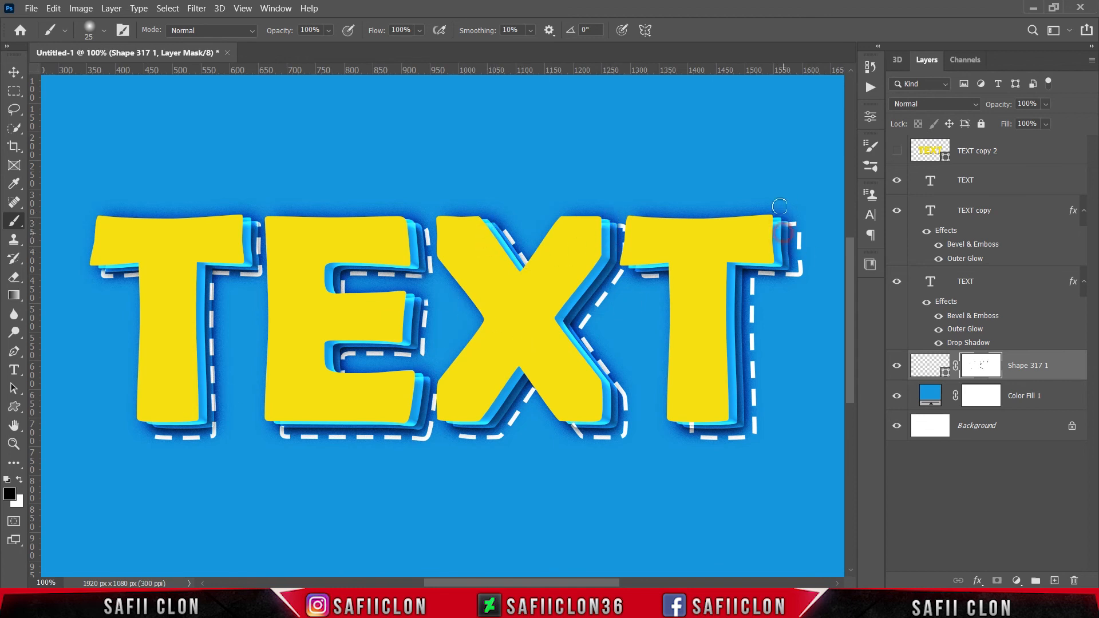
pyautogui.moveTo(779, 207); pyautogui.dragTo(771, 243)
pyautogui.moveTo(694, 422); pyautogui.dragTo(692, 420)
# - Toggle the Shape 317 1 layer's visibility to compare the lettering with and without the dashed outline
pyautogui.click(1057, 371)
pyautogui.click(897, 367)
pyautogui.click(897, 366)
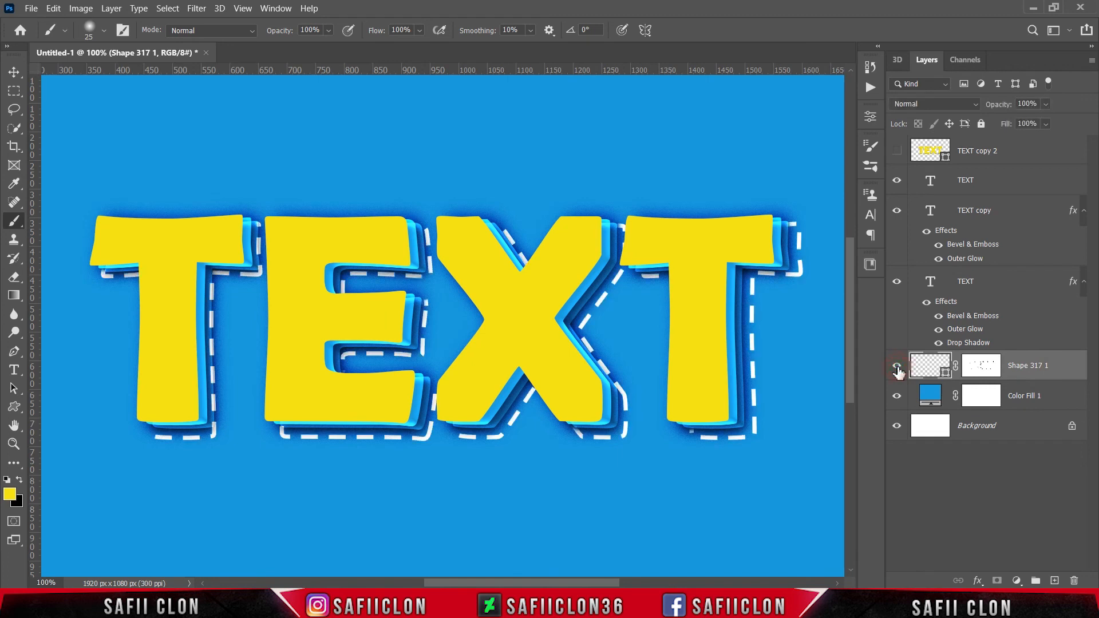
pyautogui.click(897, 366)
pyautogui.click(897, 367)
# - Select the TEXT copy 2 layer and examine the layered lettering and dashed outline up close and as a whole
pyautogui.click(1021, 157)
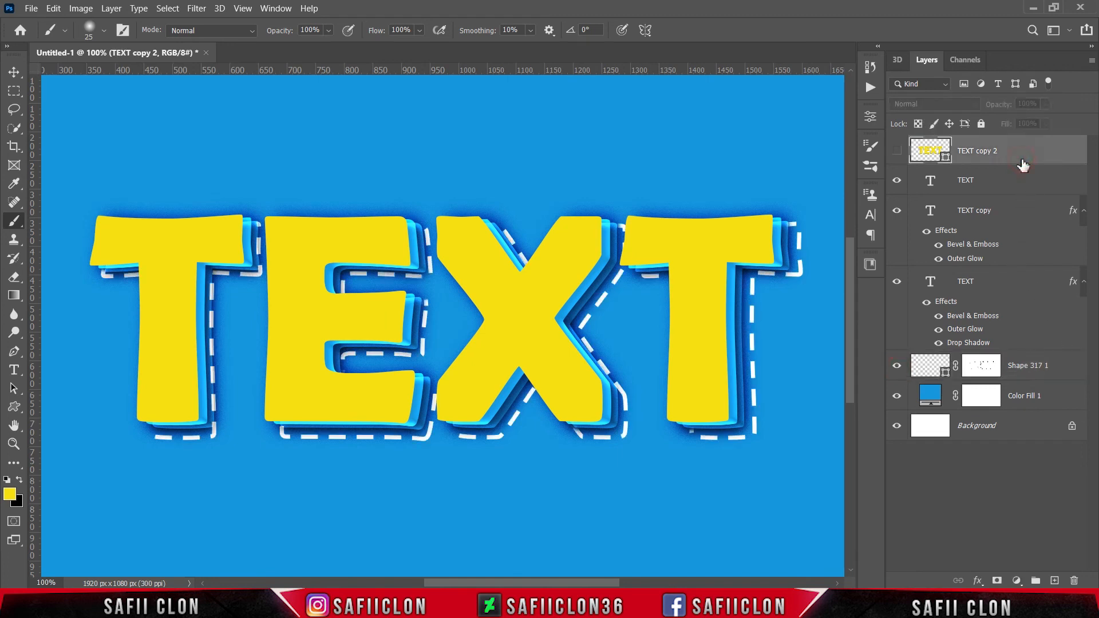
pyautogui.hotkey('ctrl', '-')
pyautogui.hotkey('ctrl', '-')
pyautogui.hotkey('ctrl', '-')
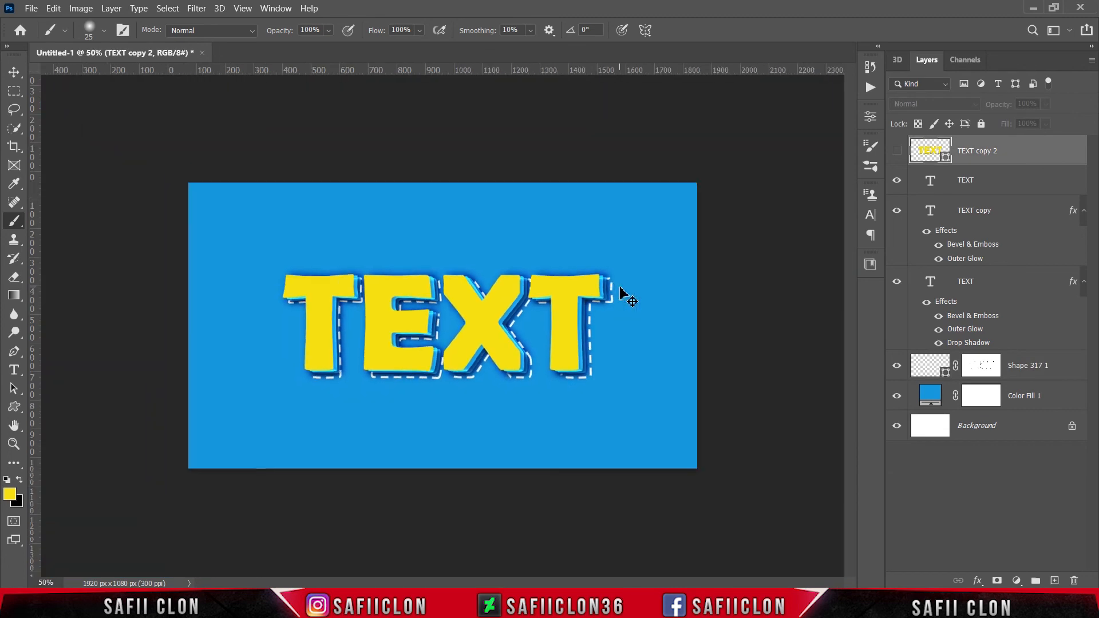
pyautogui.hotkey('ctrl', '+')
pyautogui.hotkey('ctrl', '+')
pyautogui.hotkey('ctrl', '+')
pyautogui.hotkey('ctrl', '+')
pyautogui.hotkey('ctrl', '+')
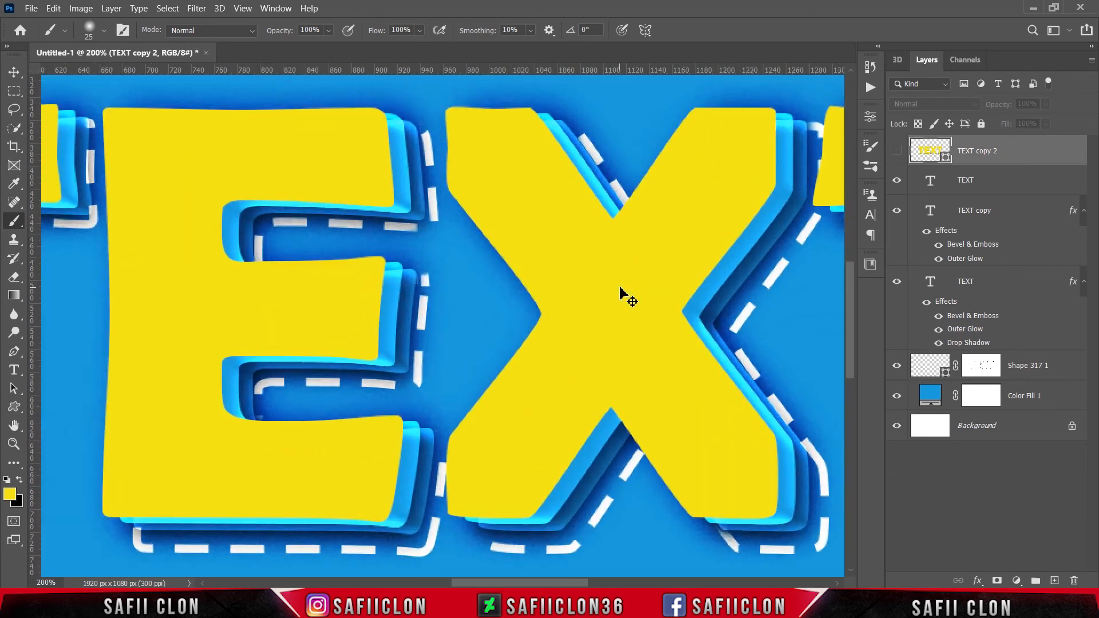
pyautogui.hotkey('ctrl', '-')
pyautogui.hotkey('ctrl', '-')
pyautogui.hotkey('ctrl', '-')
pyautogui.hotkey('ctrl', '-')
pyautogui.hotkey('ctrl', '+')
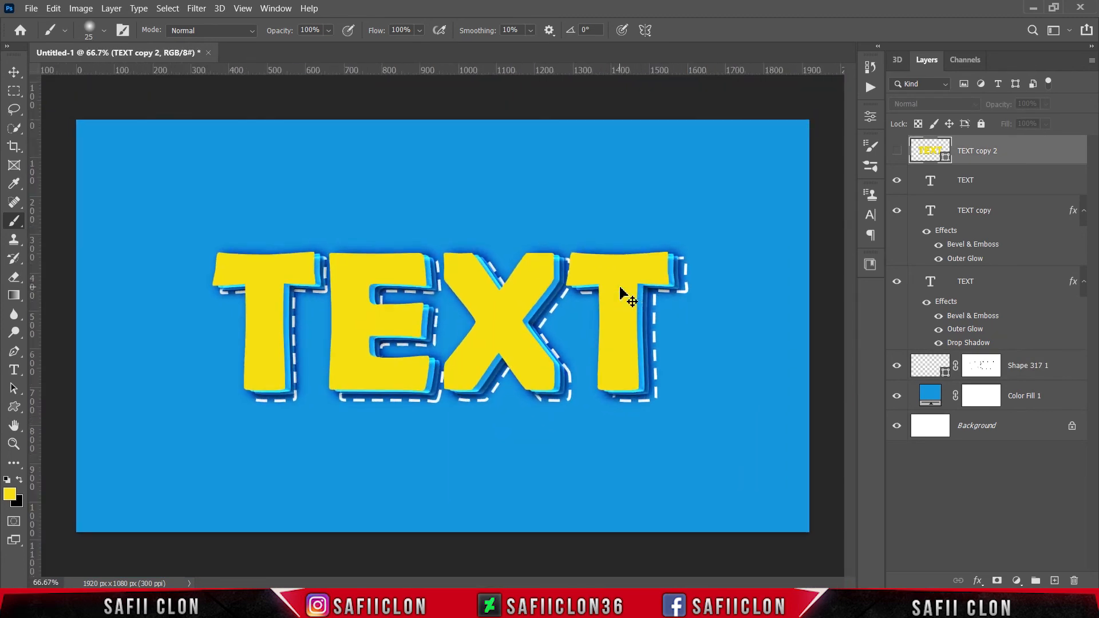